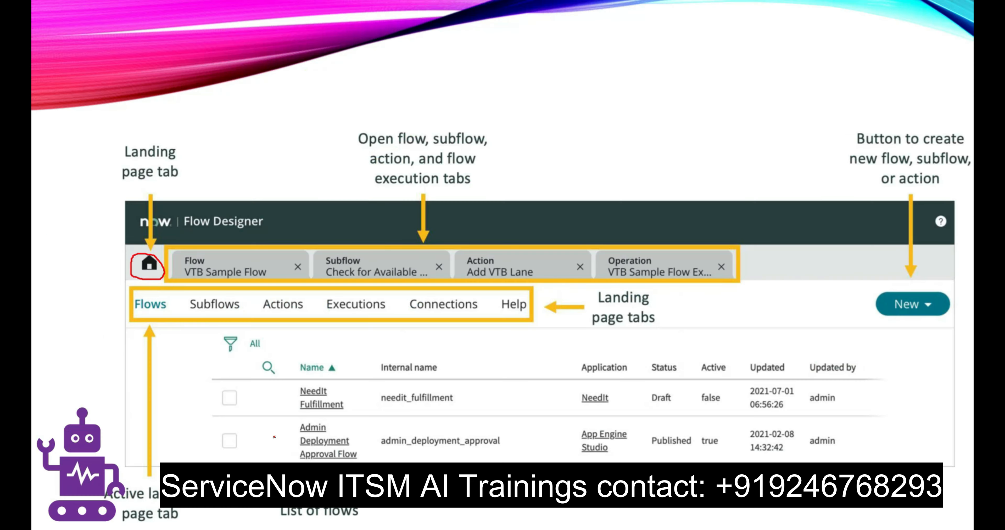
{"action": "key", "text": "Right"}
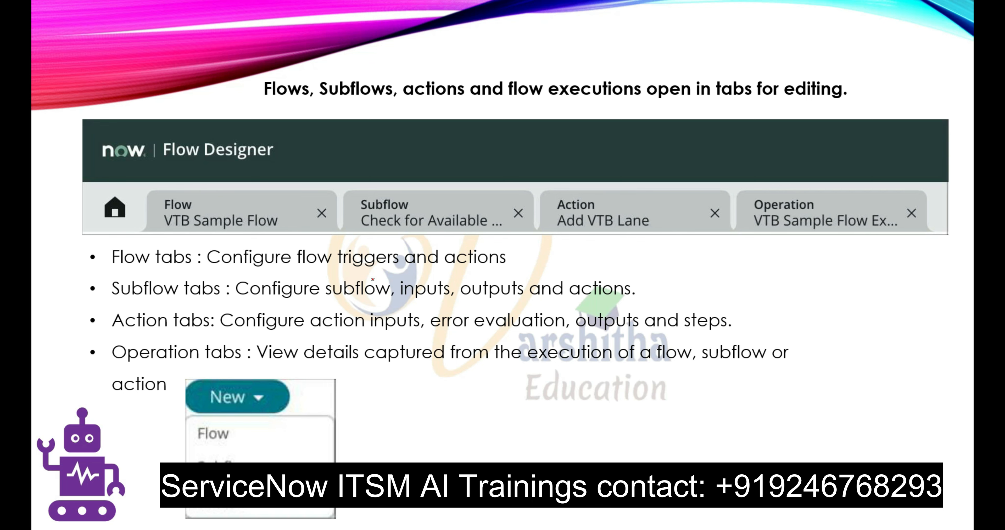
{"action": "key", "text": "Left"}
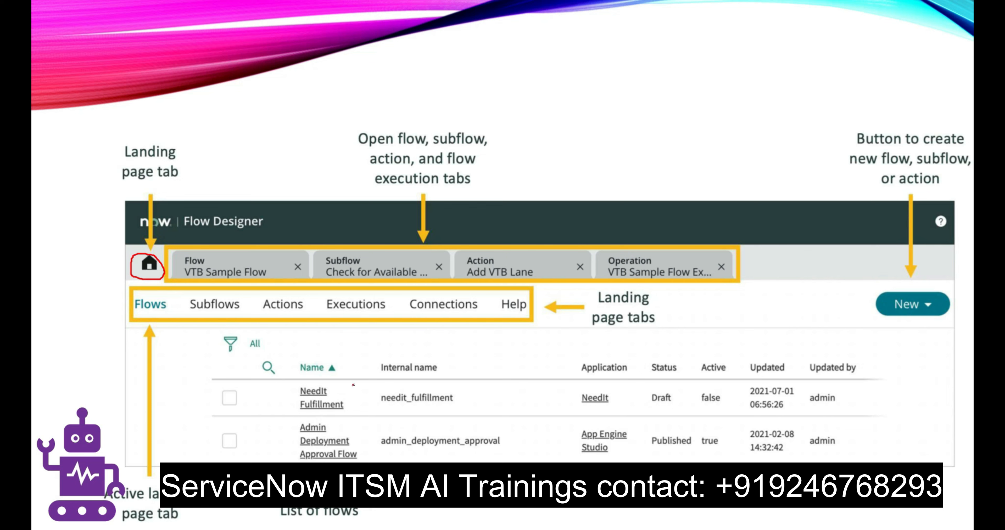
{"action": "key", "text": "Right"}
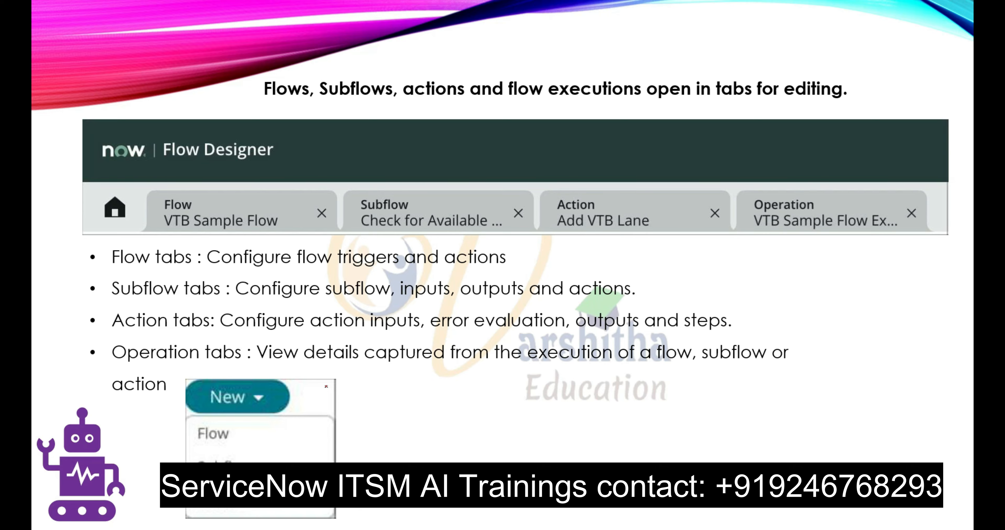
- Switch to Workflow Studio, close the open VTB Sample Flow, and look through the Flows list with its application and status columns
{"action": "key", "text": "alt+Tab"}
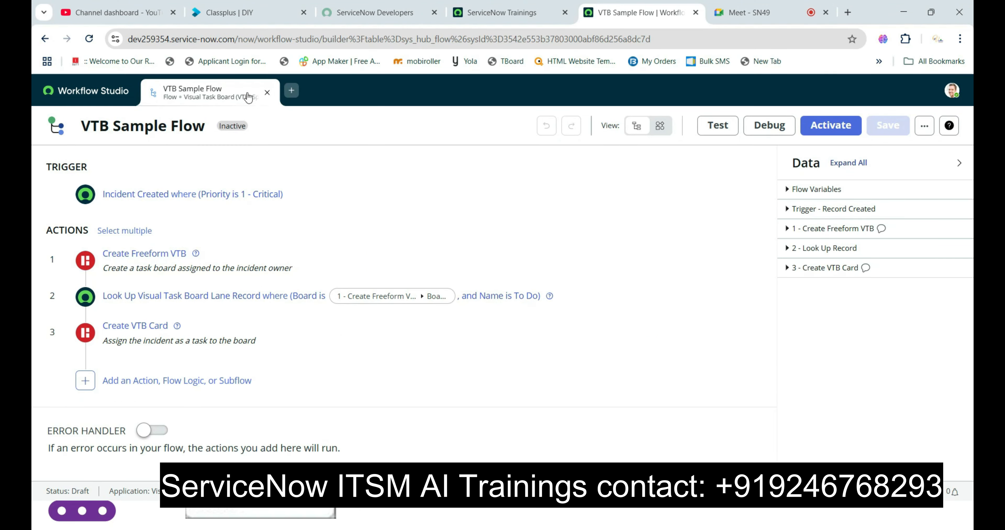
{"action": "left_click", "coordinate": [267, 92]}
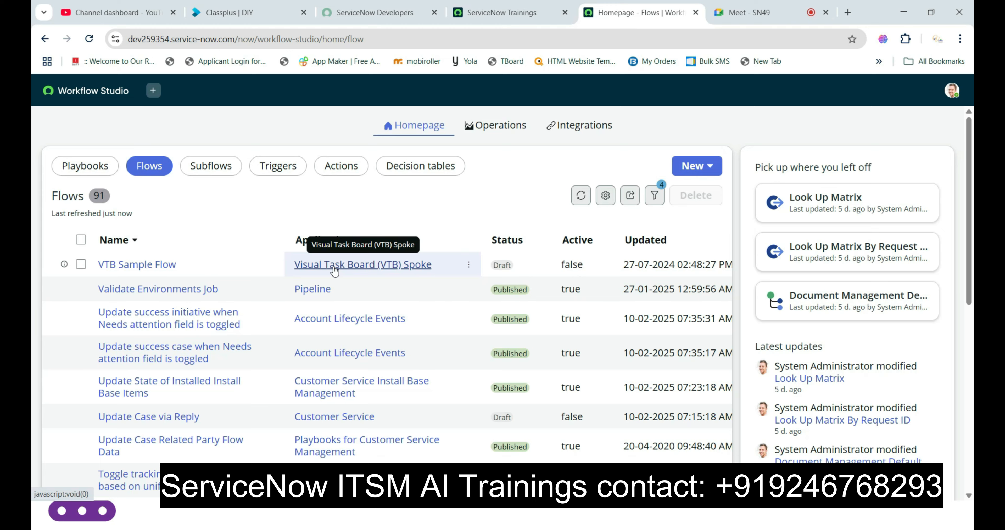
{"action": "scroll", "coordinate": [333, 336], "scroll_direction": "down", "scroll_amount": 3}
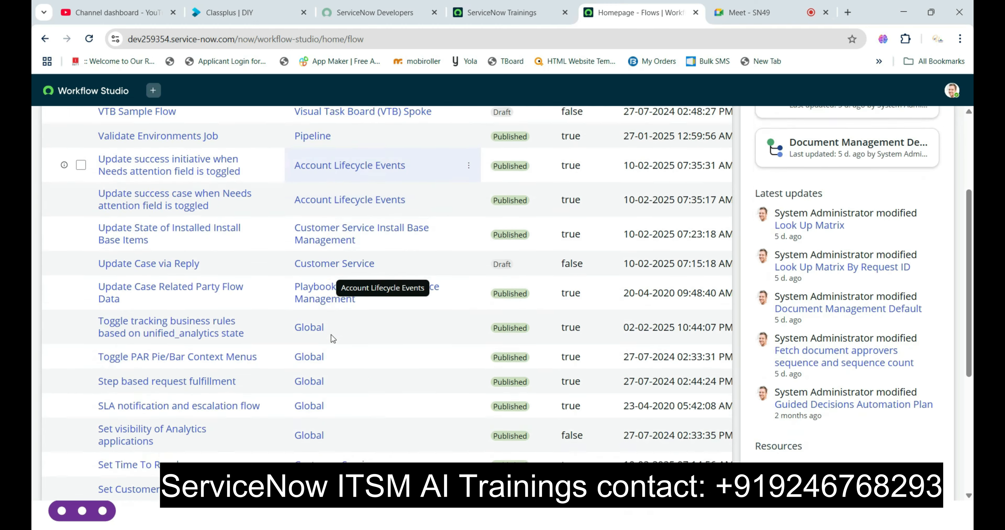
{"action": "scroll", "coordinate": [331, 334], "scroll_direction": "down", "scroll_amount": 2}
{"action": "scroll", "coordinate": [340, 249], "scroll_direction": "down", "scroll_amount": 3}
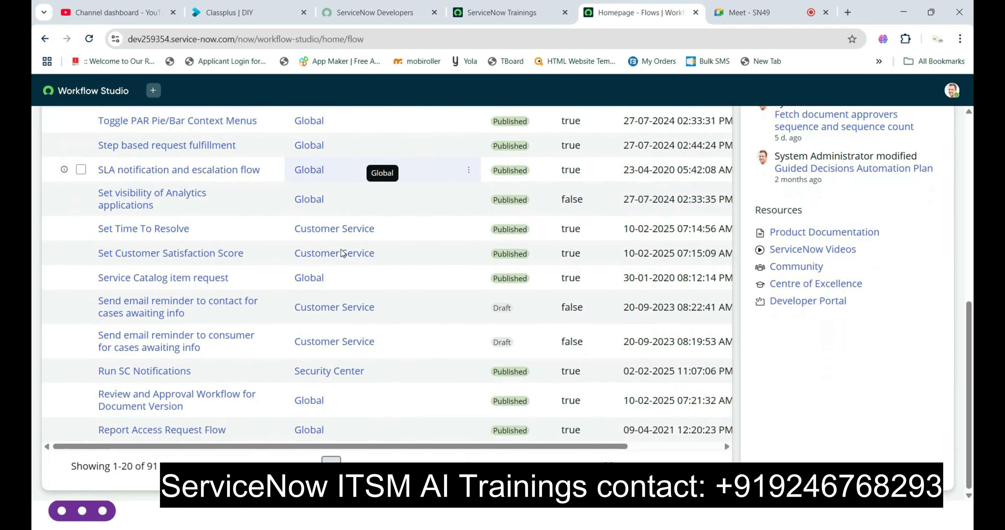
{"action": "scroll", "coordinate": [342, 277], "scroll_direction": "up", "scroll_amount": 8}
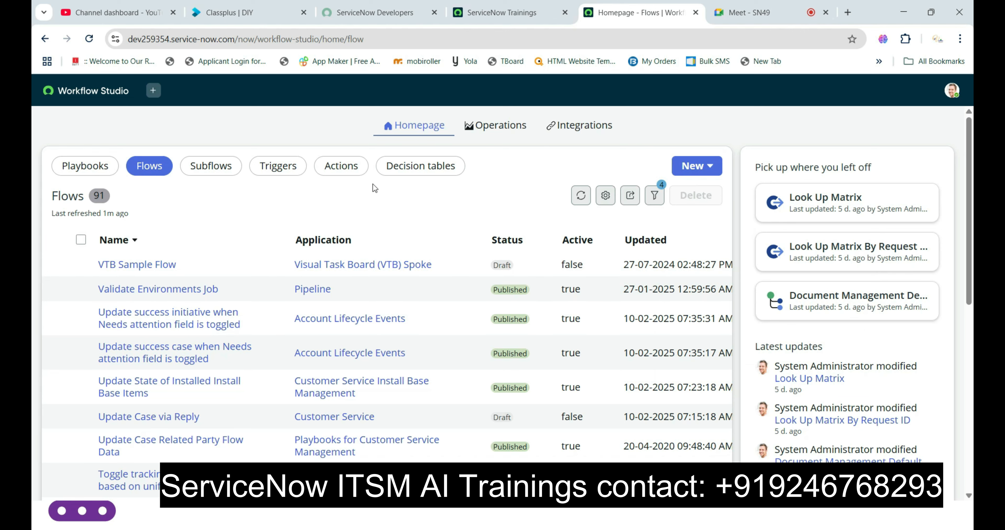
{"action": "key", "text": "alt+Tab"}
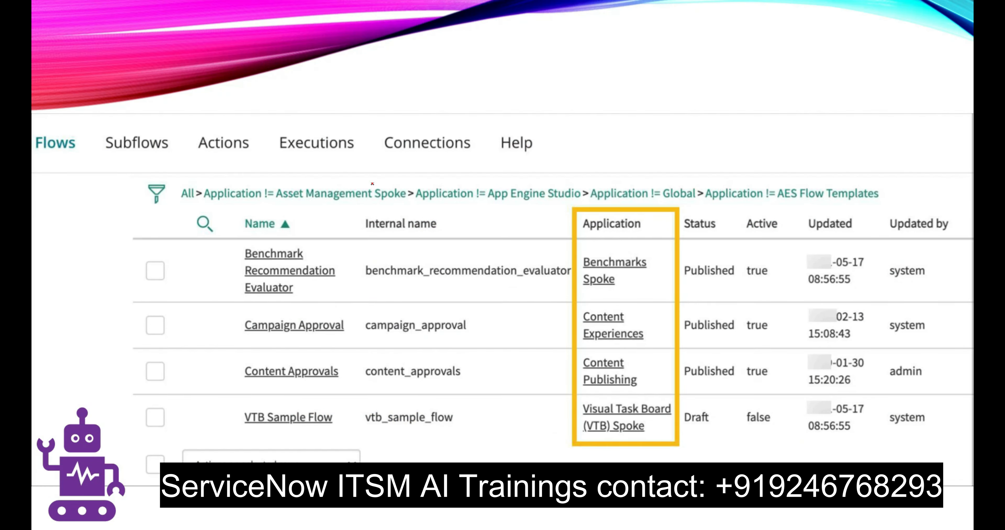
{"action": "key", "text": "Right"}
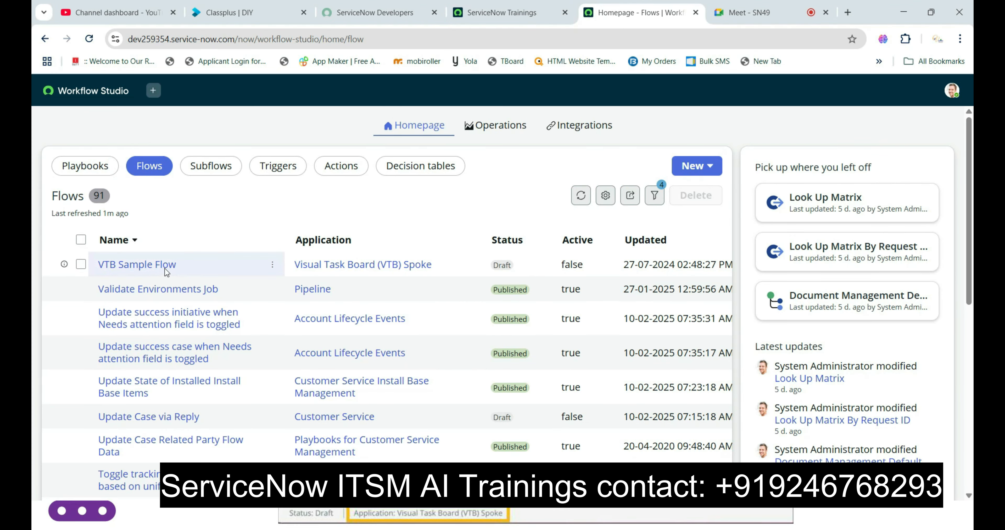
- Open VTB Sample Flow from the Flows list and highlight its status value in the flow editor
{"action": "left_click", "coordinate": [165, 268]}
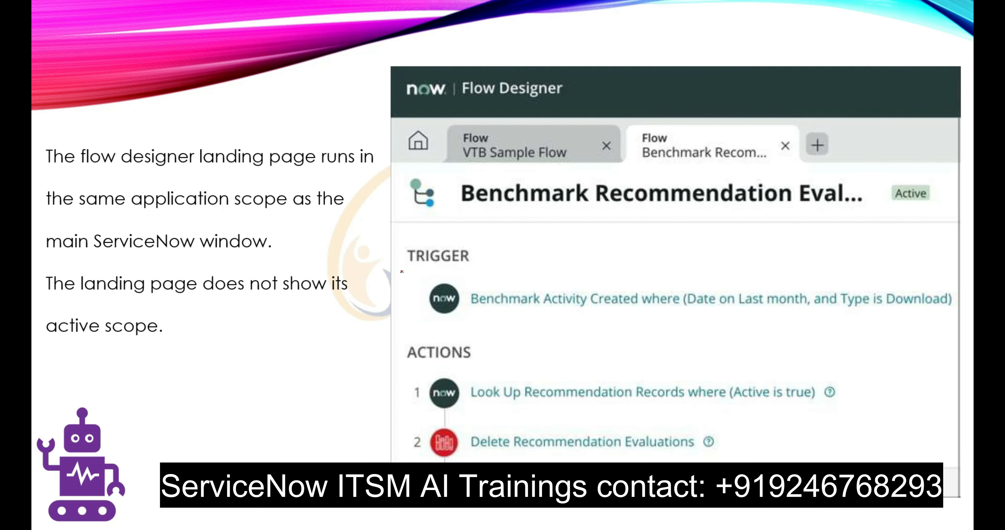
{"action": "key", "text": "alt+Tab"}
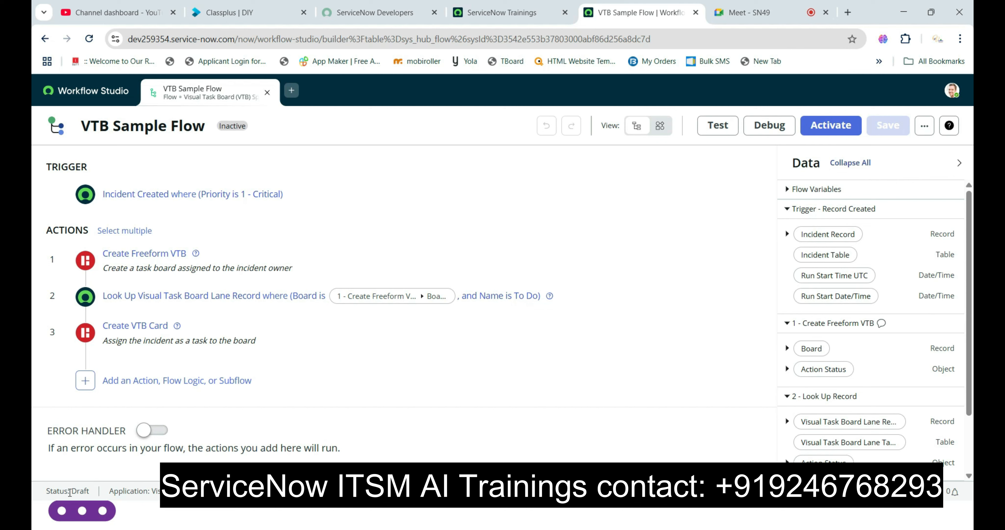
{"action": "left_click_drag", "start_coordinate": [70, 492], "coordinate": [93, 494]}
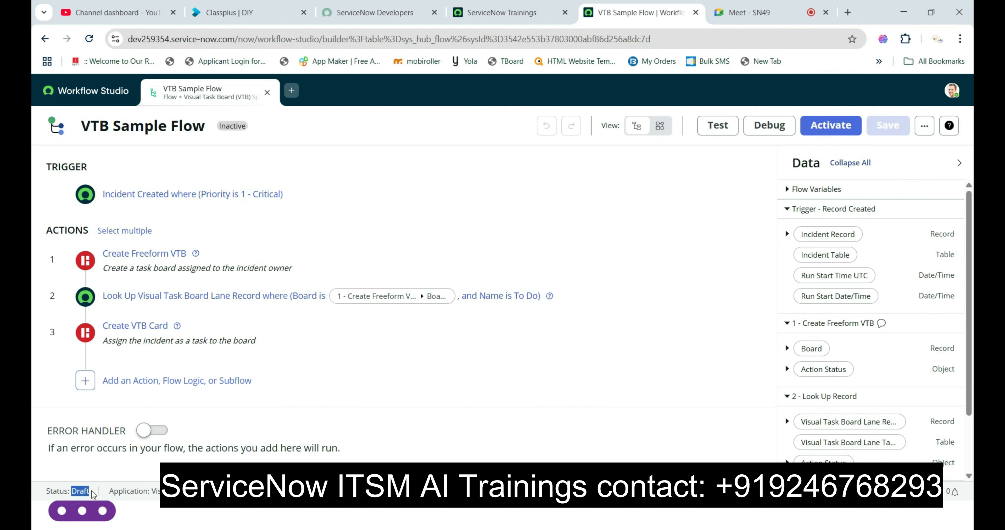
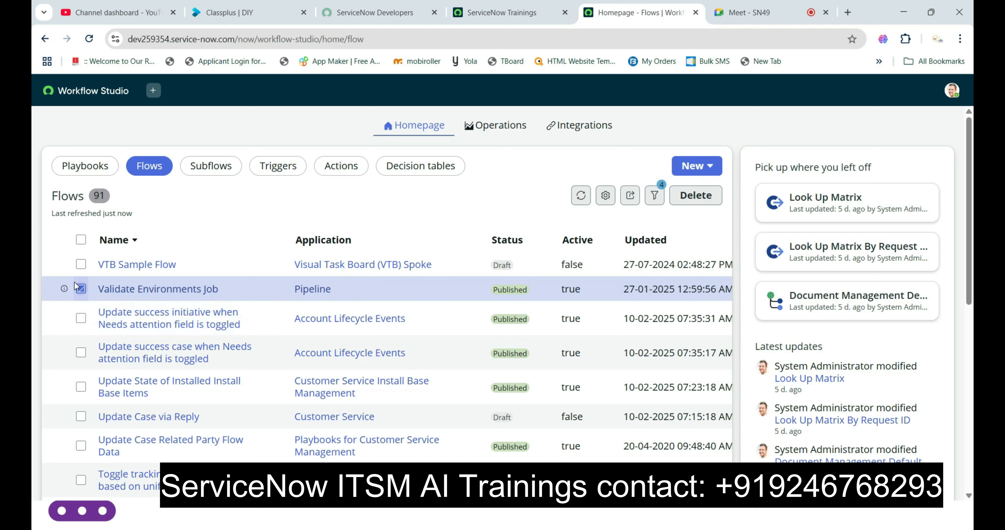
- Clear the Validate Environments Job selection and start a new flow named "Test flow" in the Global application
{"action": "left_click", "coordinate": [81, 288]}
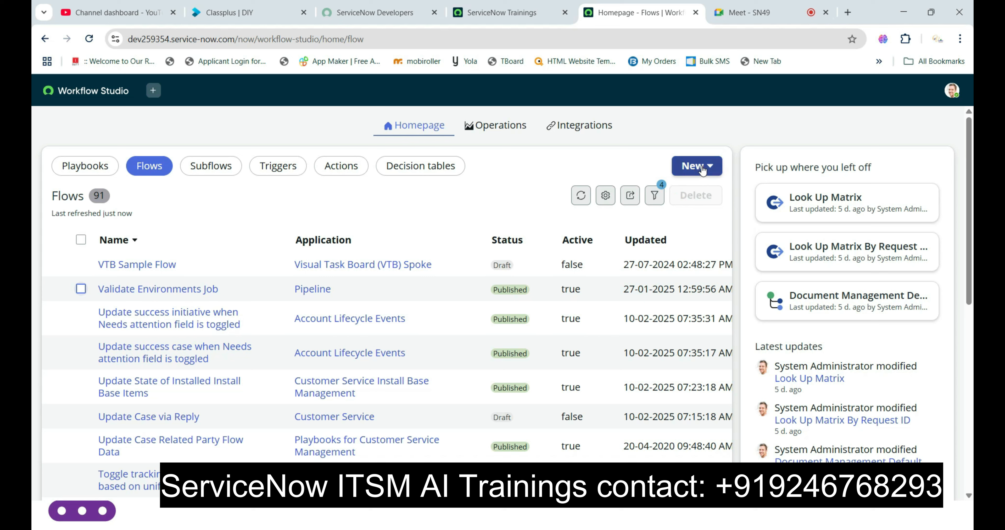
{"action": "left_click", "coordinate": [702, 170]}
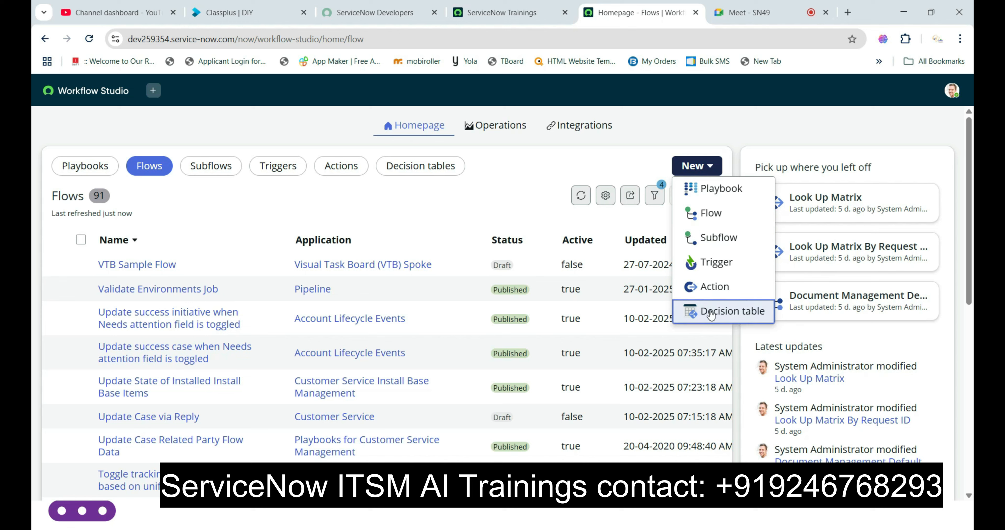
{"action": "left_click", "coordinate": [703, 216]}
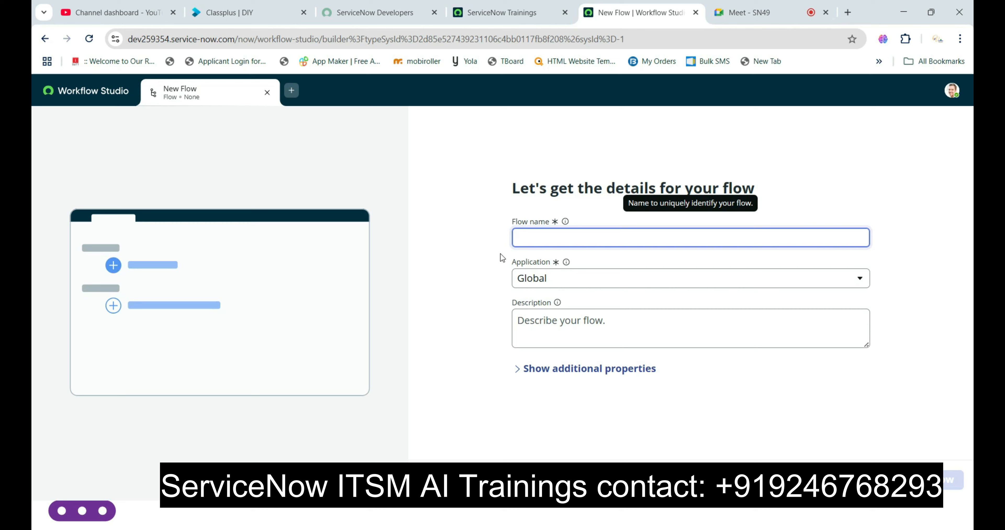
{"action": "type", "text": "Test f"}
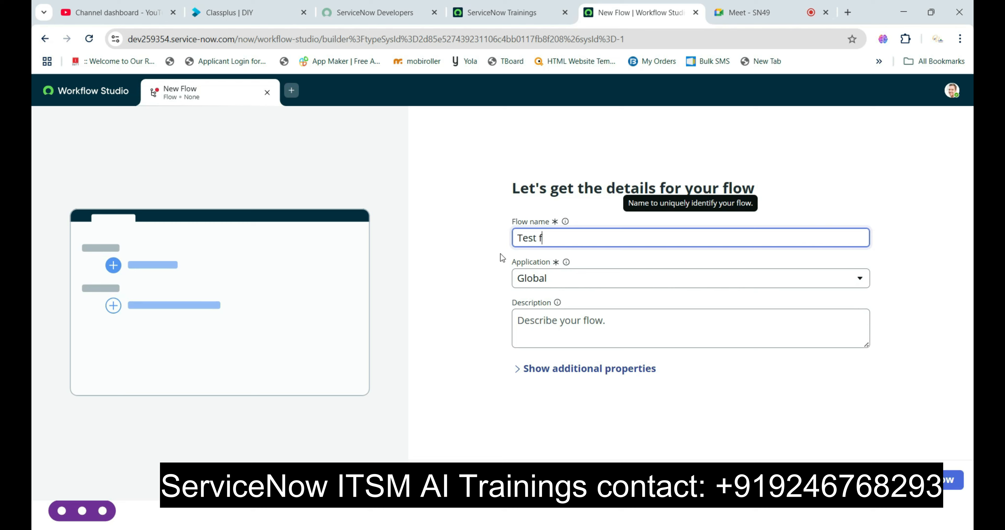
{"action": "type", "text": "low"}
{"action": "left_click", "coordinate": [548, 278]}
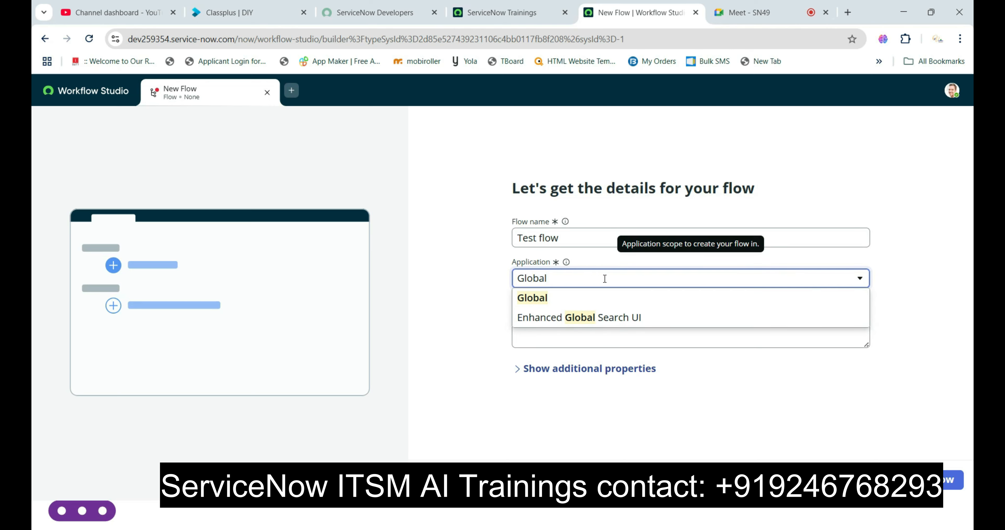
{"action": "key", "text": "ctrl+a"}
{"action": "key", "text": "BackSpace"}
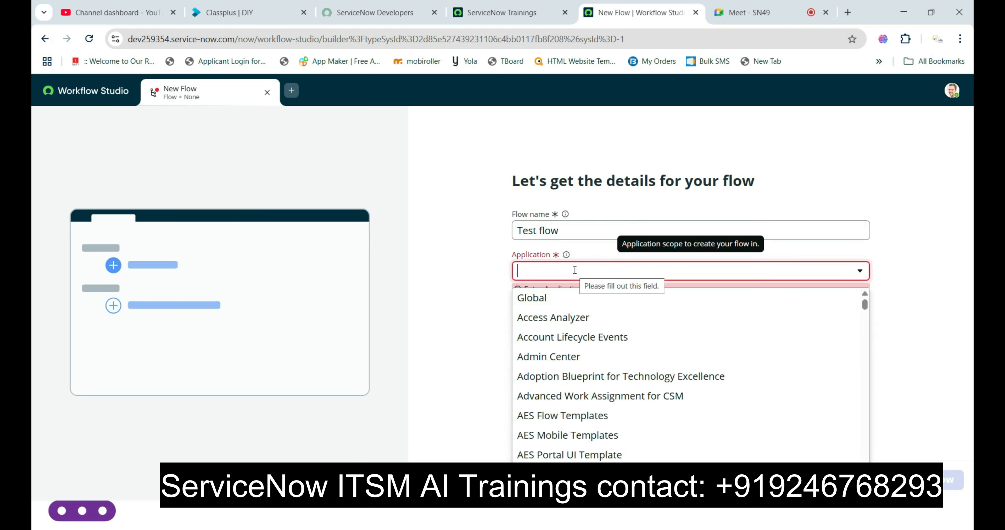
{"action": "type", "text": "g"}
{"action": "left_click", "coordinate": [544, 301]}
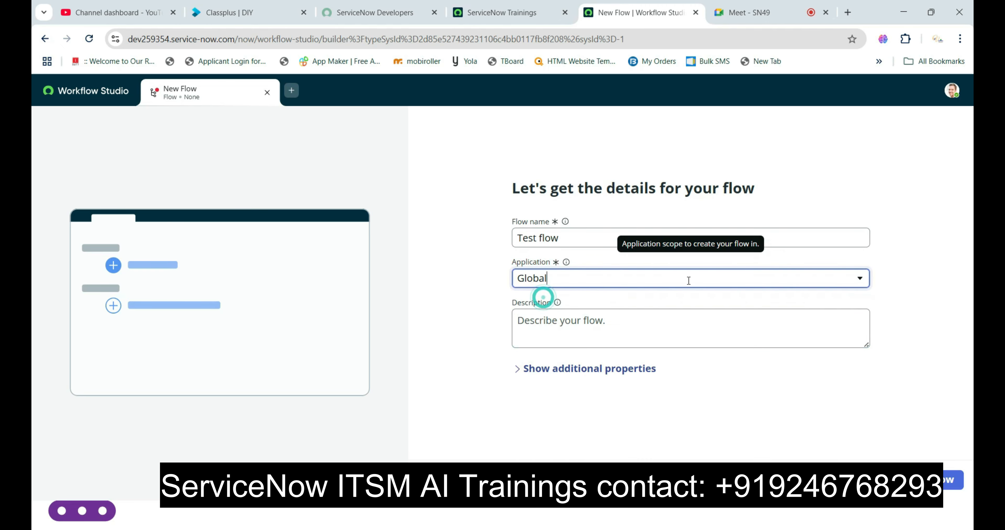
- Expand the new flow's additional properties and review the Protection options
{"action": "left_click", "coordinate": [525, 369]}
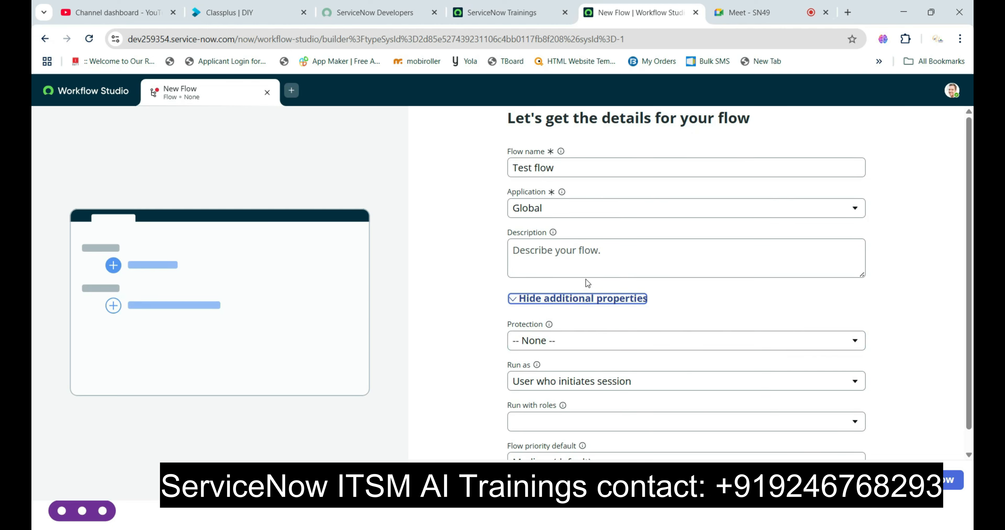
{"action": "scroll", "coordinate": [585, 265], "scroll_direction": "down", "scroll_amount": 1}
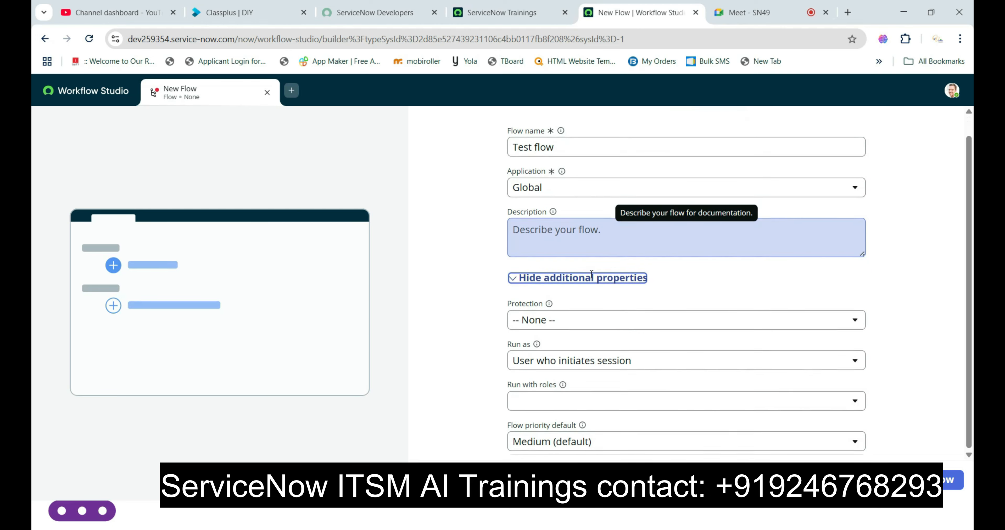
{"action": "left_click", "coordinate": [562, 323]}
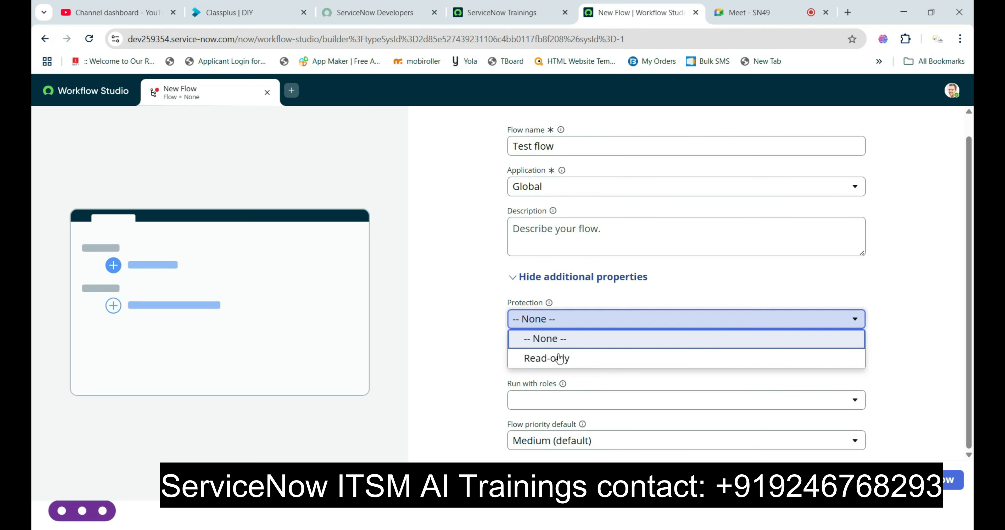
{"action": "left_click", "coordinate": [583, 299]}
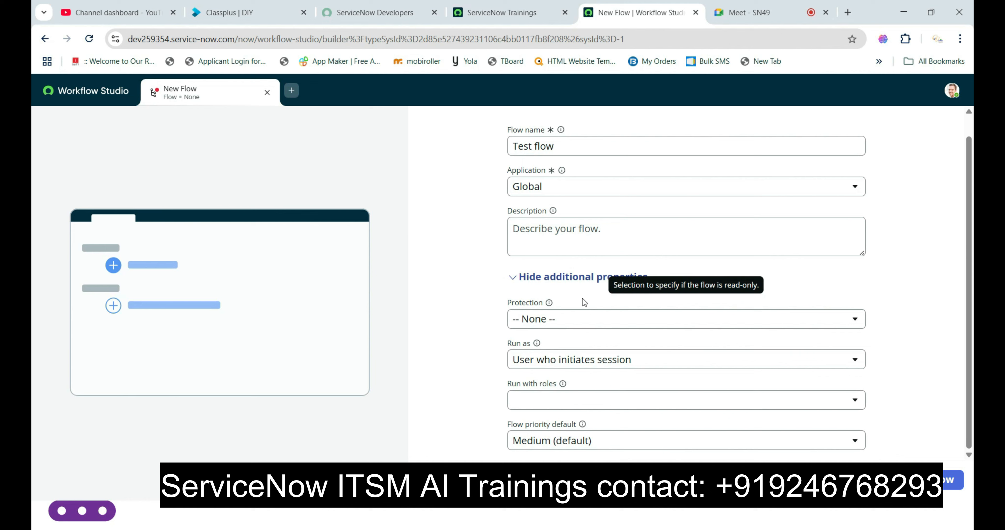
{"action": "left_click", "coordinate": [574, 319]}
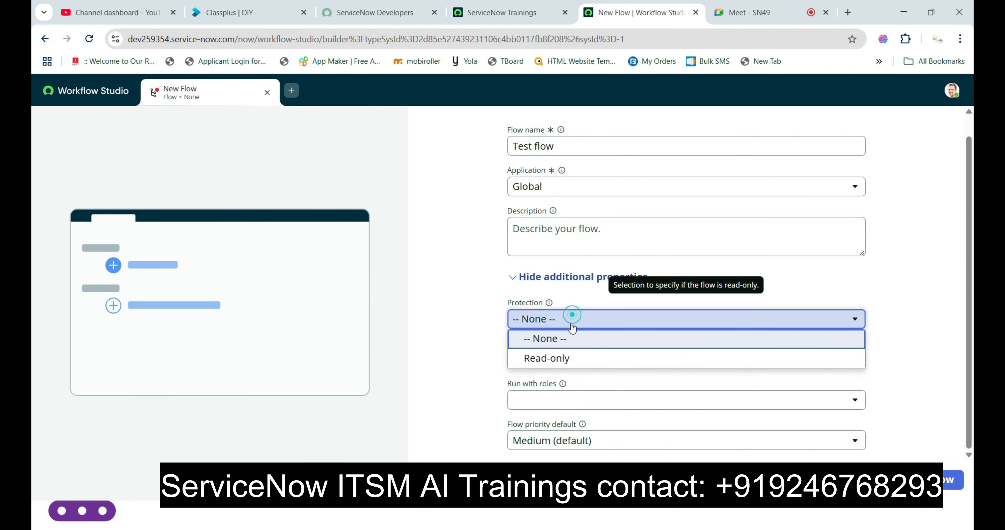
{"action": "left_click", "coordinate": [579, 289]}
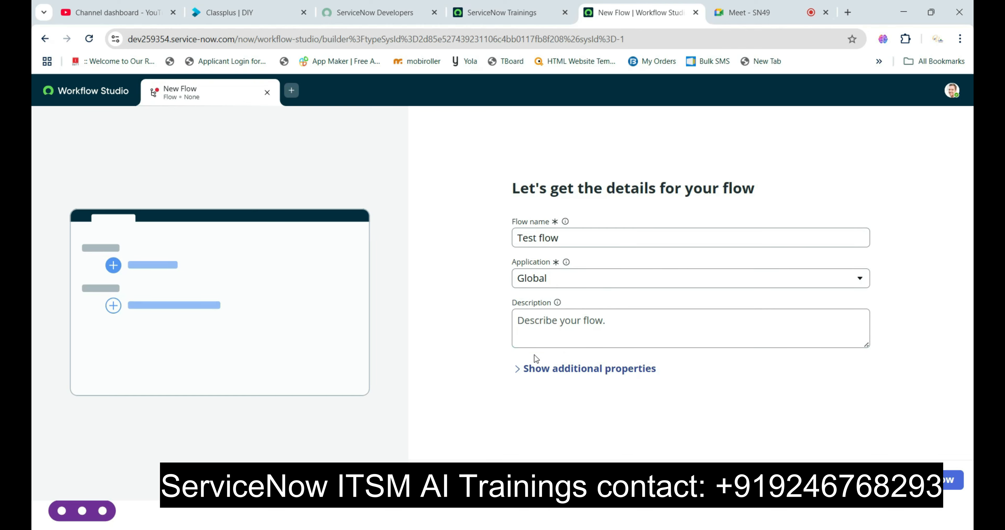
- Reopen the additional properties, try System user for Run as, and restore User who initiates session
{"action": "left_click", "coordinate": [523, 369]}
{"action": "scroll", "coordinate": [601, 343], "scroll_direction": "down", "scroll_amount": 2}
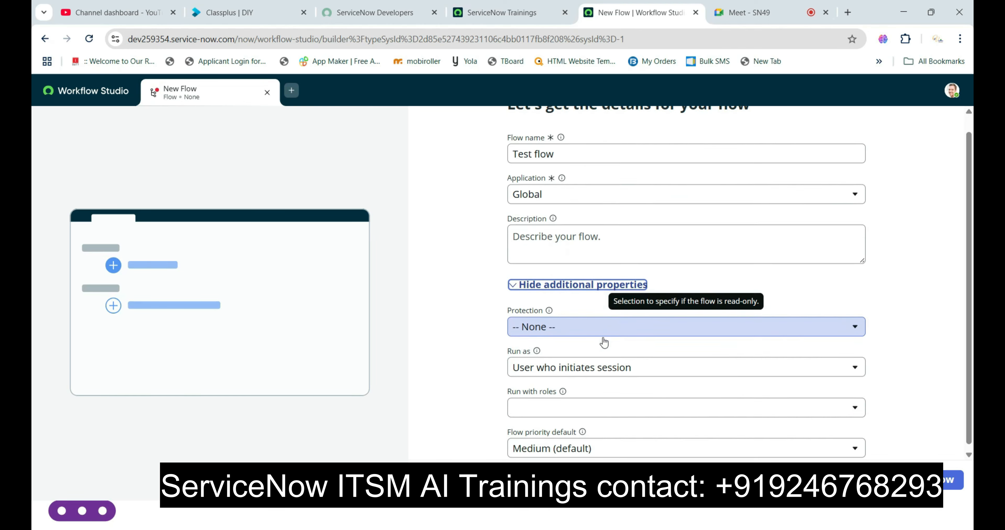
{"action": "left_click", "coordinate": [584, 361]}
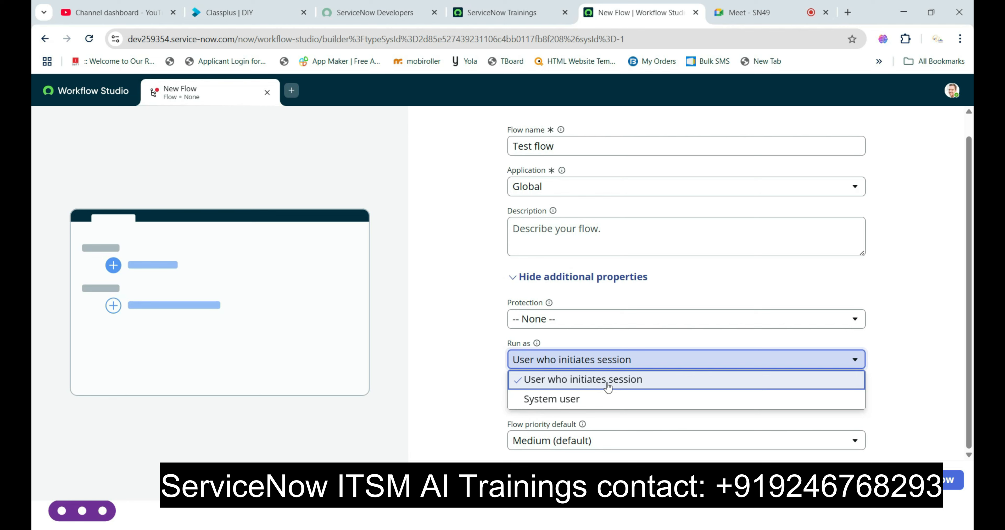
{"action": "left_click", "coordinate": [584, 401]}
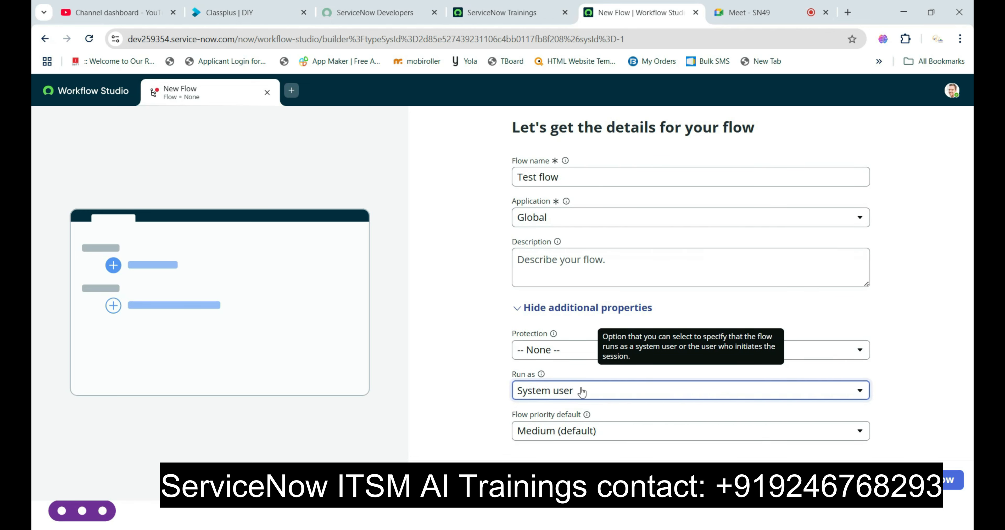
{"action": "left_click", "coordinate": [581, 392]}
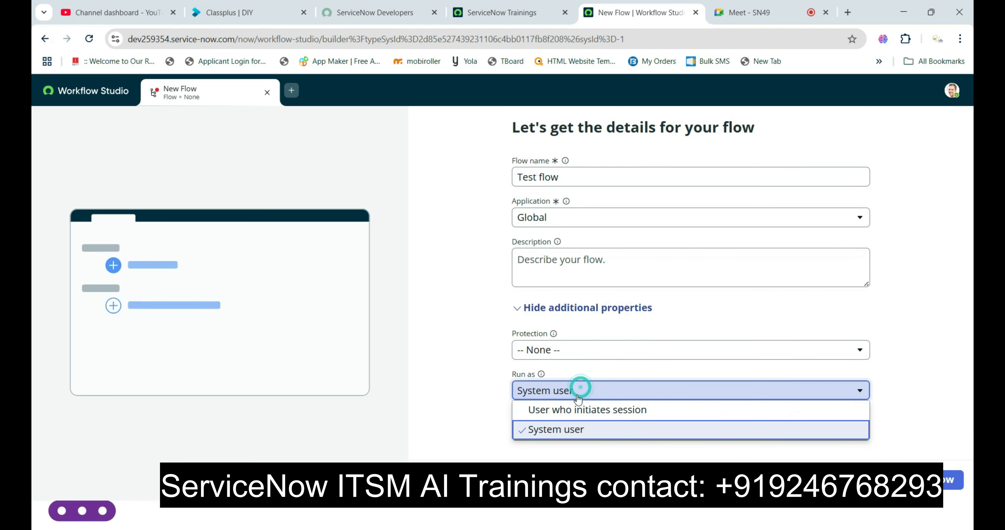
{"action": "left_click", "coordinate": [574, 410]}
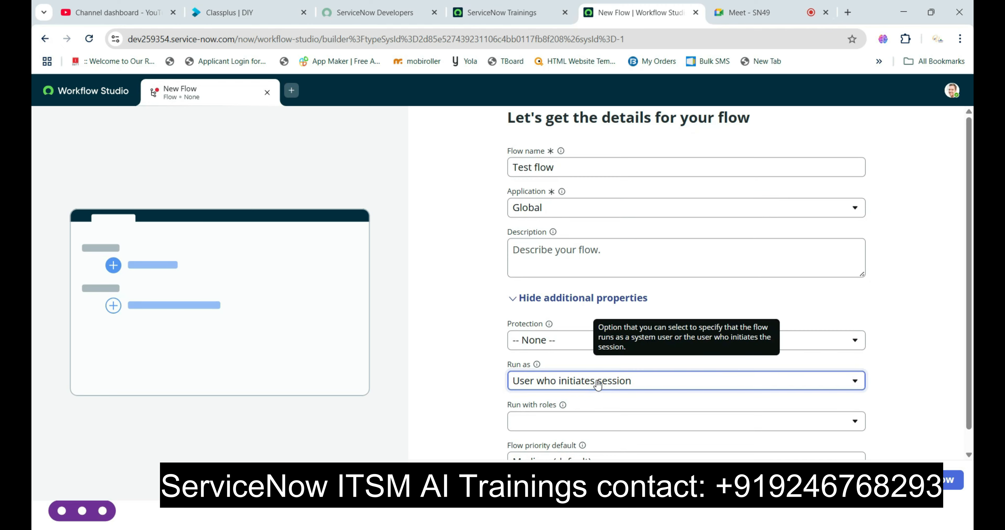
- Review the roles offered under Run with roles without selecting any
{"action": "scroll", "coordinate": [577, 390], "scroll_direction": "down", "scroll_amount": 1}
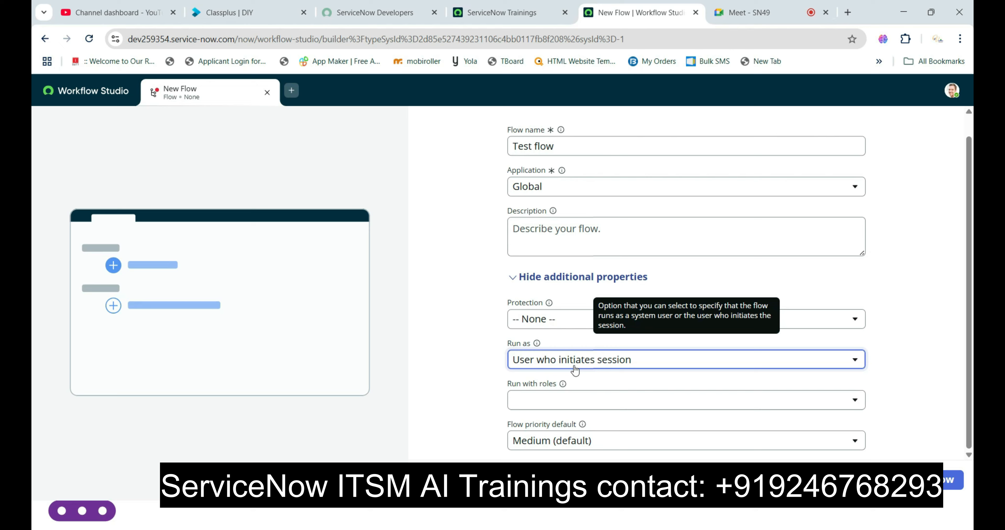
{"action": "left_click", "coordinate": [573, 398]}
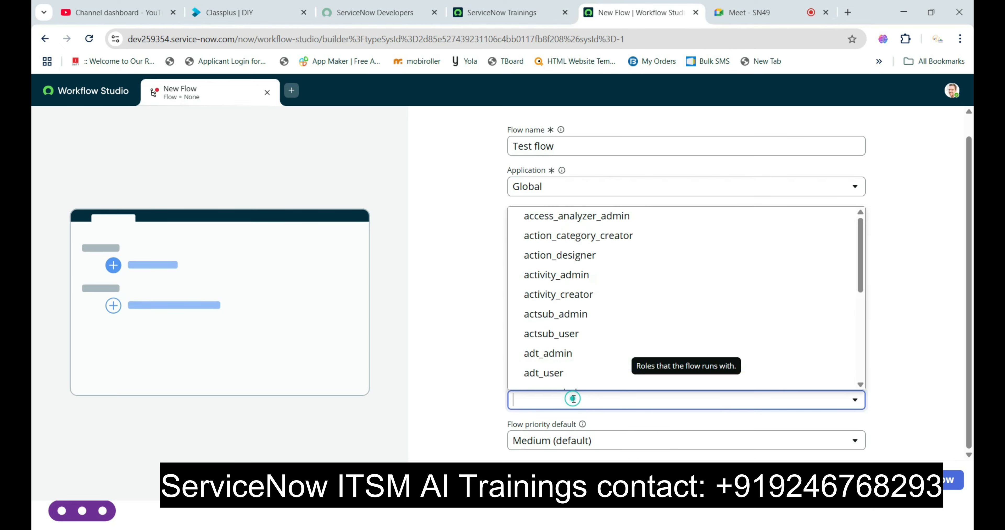
{"action": "left_click", "coordinate": [485, 367]}
- Switch Run as to System user once more and return it to User who initiates session to compare the role option
{"action": "left_click", "coordinate": [568, 360]}
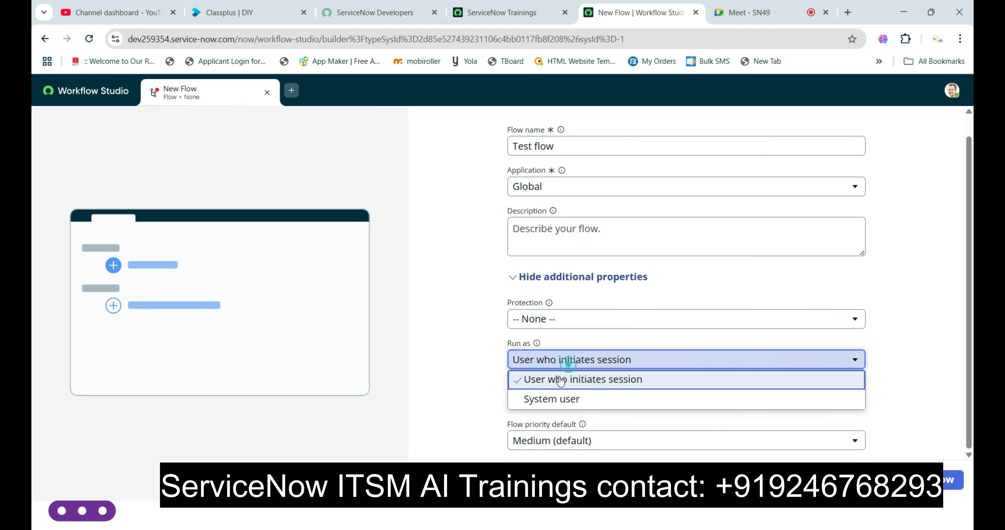
{"action": "left_click", "coordinate": [556, 401]}
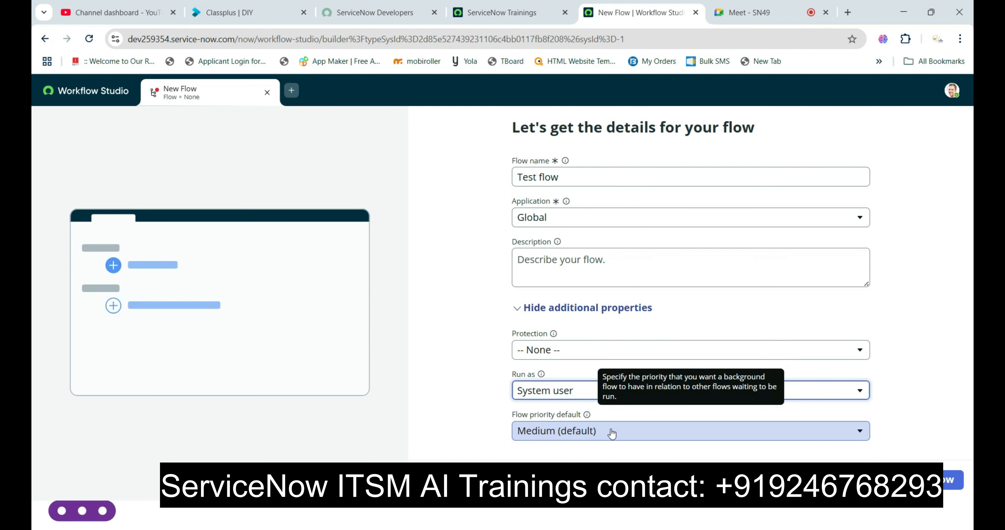
{"action": "left_click", "coordinate": [579, 393]}
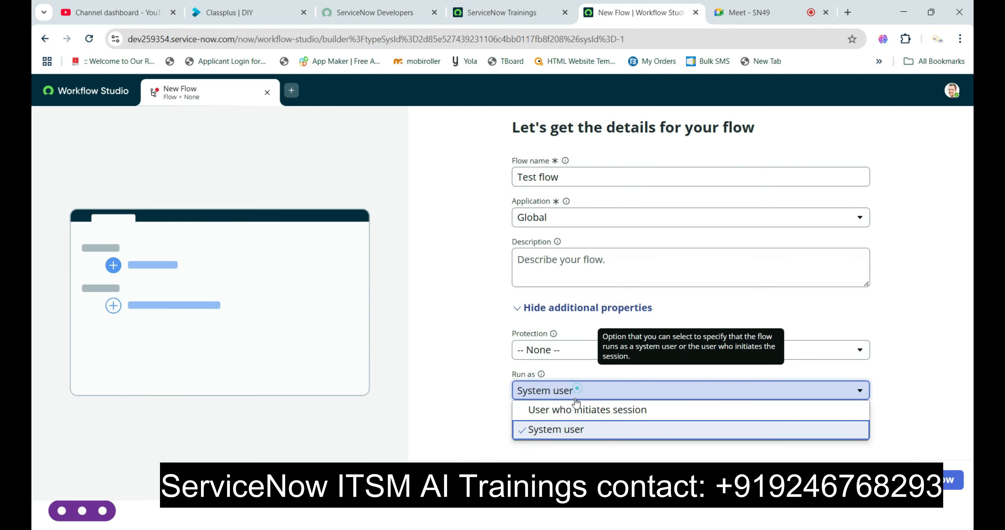
{"action": "left_click", "coordinate": [559, 408]}
- Review the Flow priority default options without changing the selection
{"action": "scroll", "coordinate": [565, 425], "scroll_direction": "down", "scroll_amount": 1}
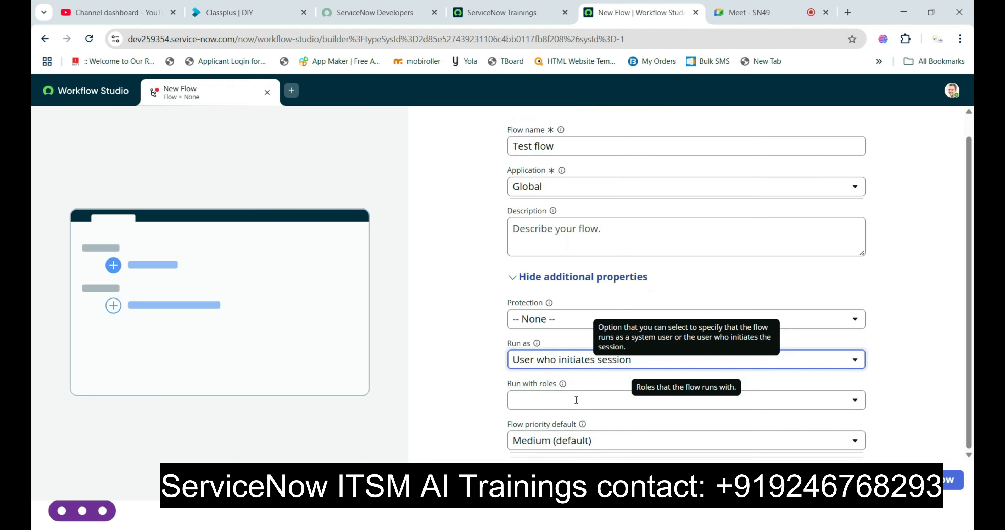
{"action": "left_click", "coordinate": [564, 440]}
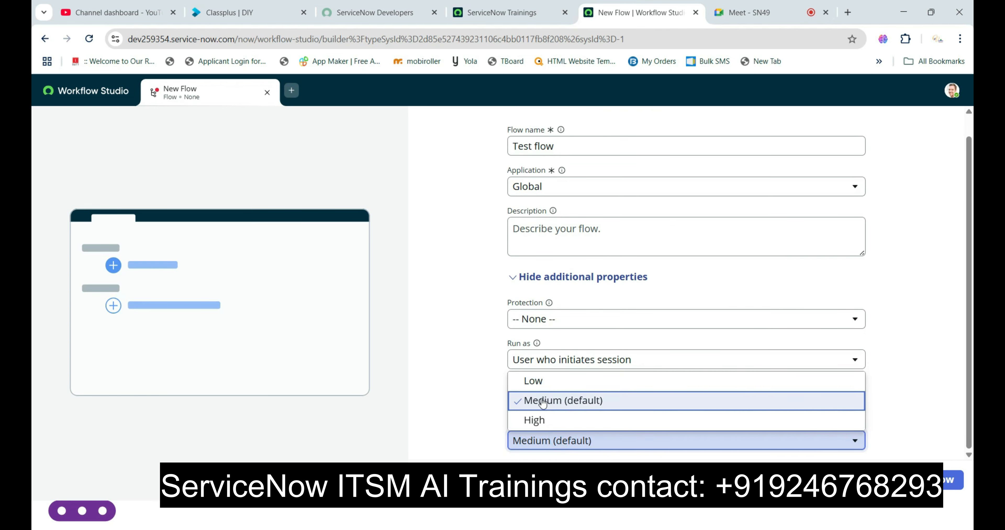
{"action": "left_click", "coordinate": [481, 392]}
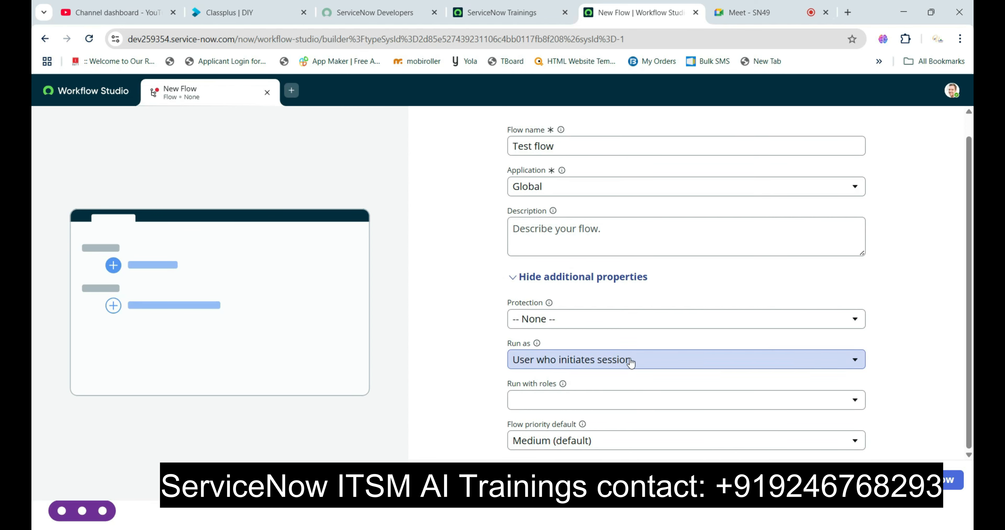
- Hide the additional properties and create Test flow from the entered details
{"action": "scroll", "coordinate": [634, 354], "scroll_direction": "up", "scroll_amount": 3}
{"action": "left_click", "coordinate": [546, 296]}
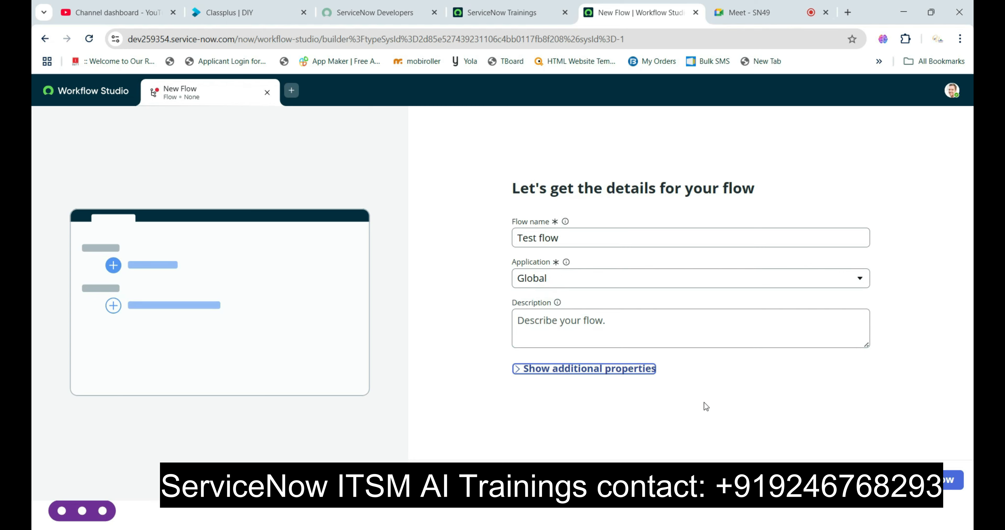
{"action": "left_click", "coordinate": [935, 480]}
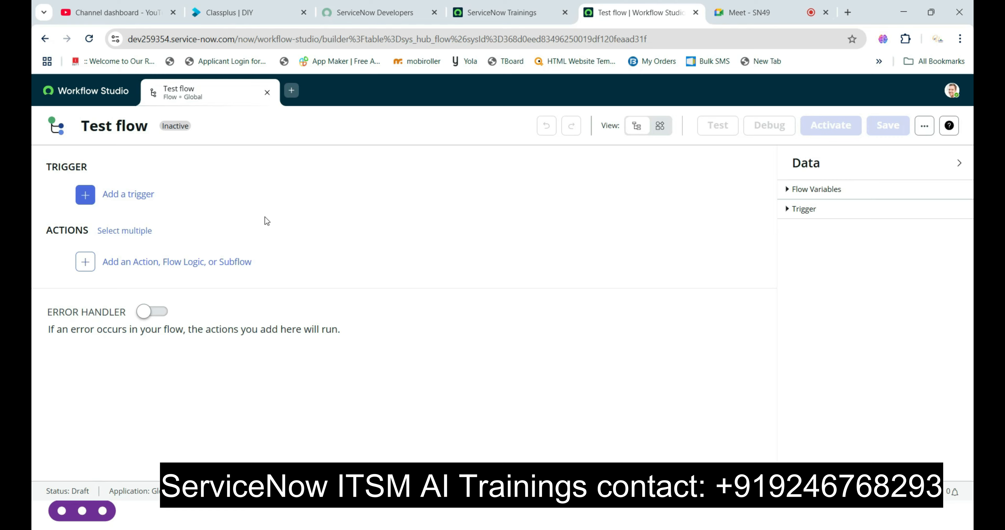
- Switch to the presentation on creating flows and advance to the next slide
{"action": "key", "text": "alt+Tab"}
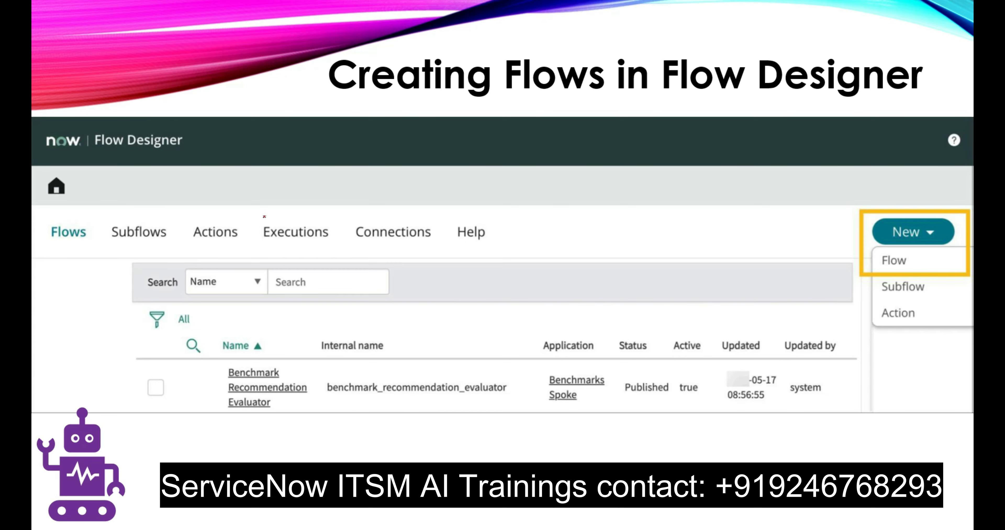
{"action": "key", "text": "Right"}
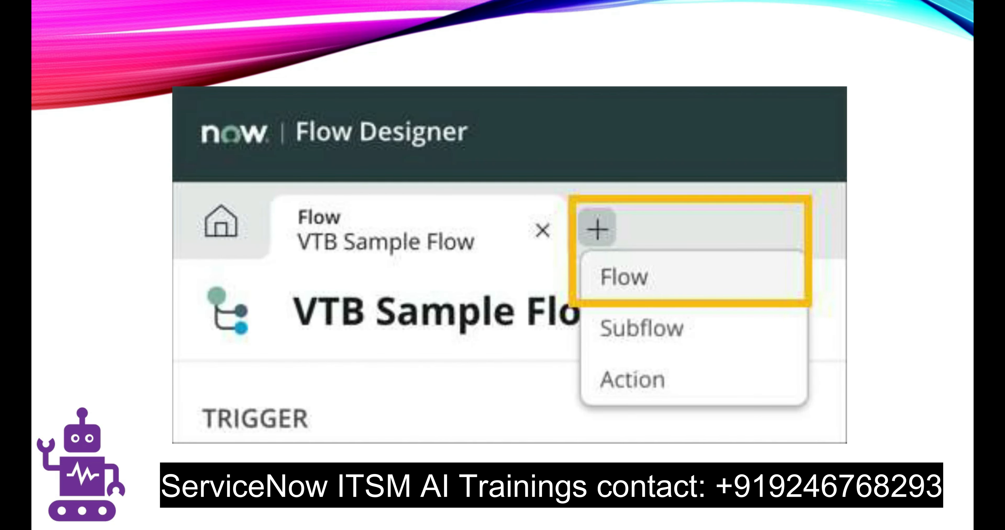
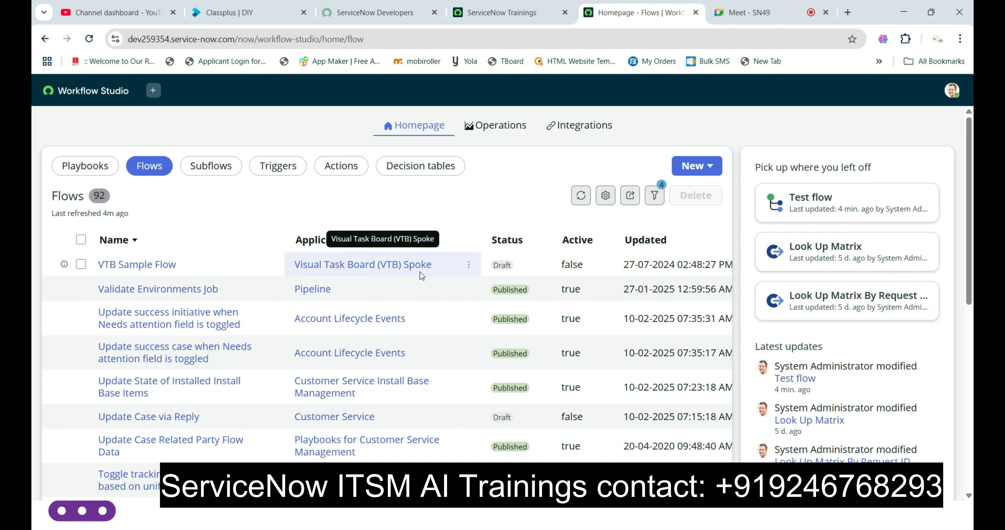
- Open VTB Sample Flow and review its incident-created trigger, including the table and priority condition, keeping the trigger settings unchanged
{"action": "left_click", "coordinate": [147, 269]}
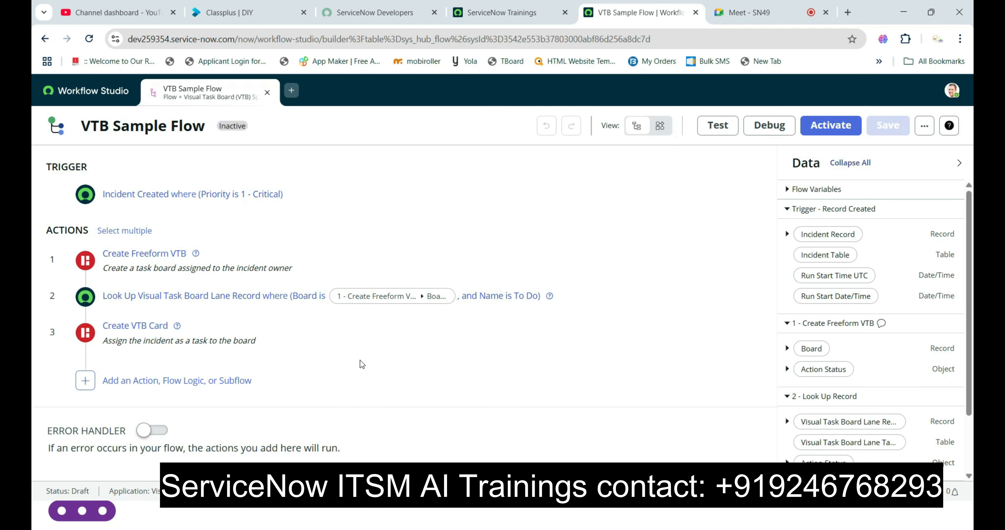
{"action": "left_click", "coordinate": [130, 199]}
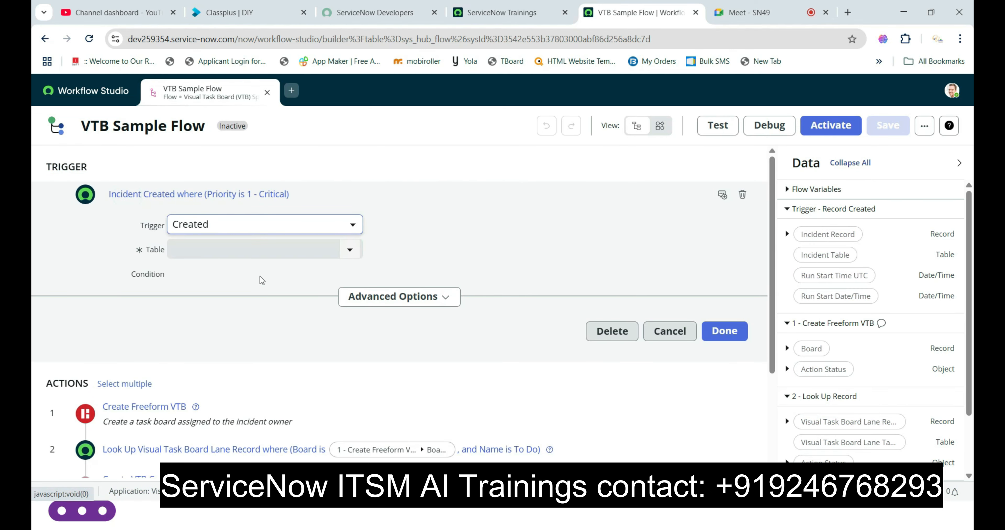
{"action": "left_click", "coordinate": [92, 199]}
{"action": "left_click", "coordinate": [88, 198]}
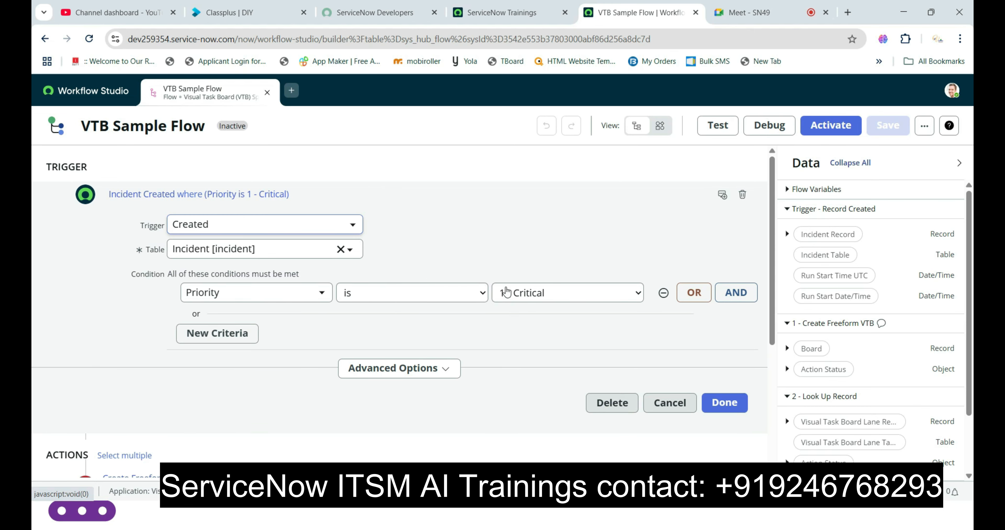
{"action": "left_click", "coordinate": [711, 405]}
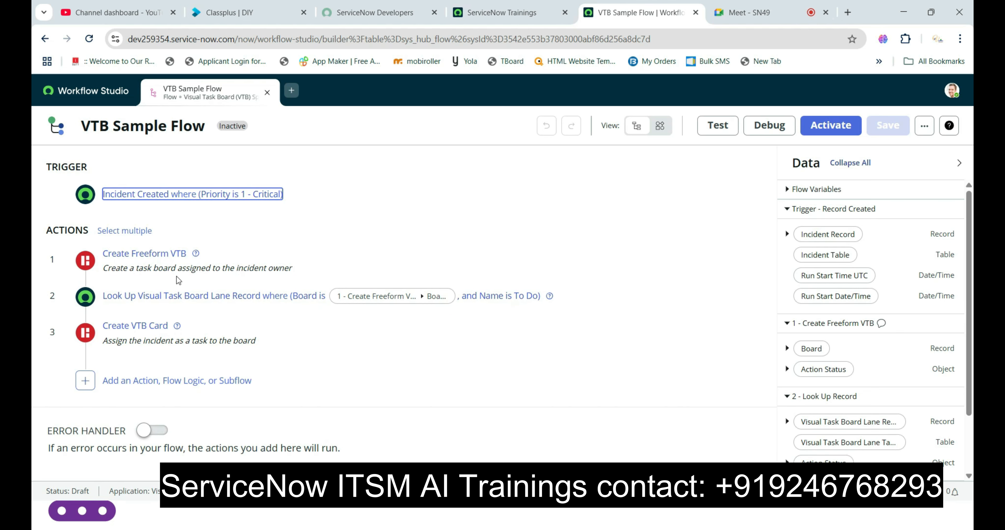
- Review the Create Freeform VTB action's properties, available action choices and inputs without changing the selected action
{"action": "left_click", "coordinate": [79, 260]}
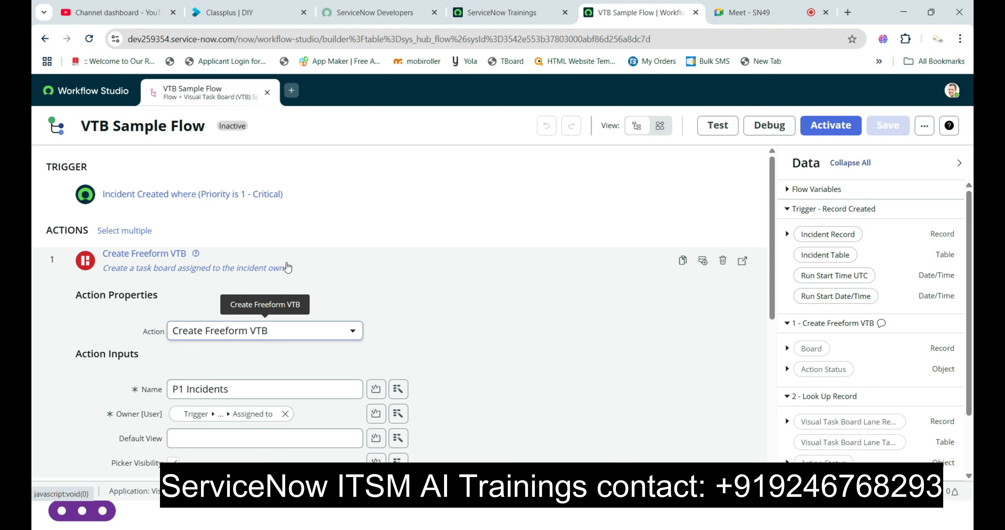
{"action": "scroll", "coordinate": [194, 265], "scroll_direction": "down", "scroll_amount": 3}
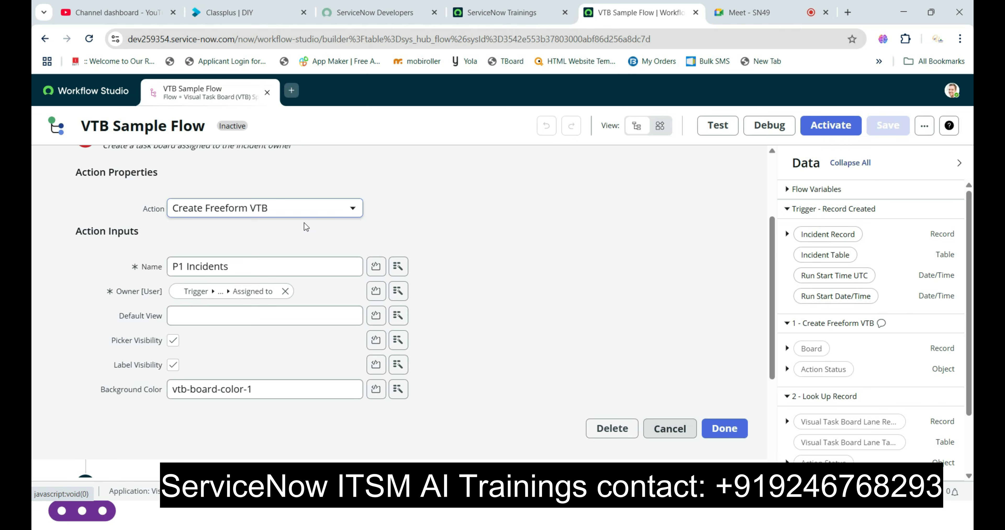
{"action": "left_click", "coordinate": [300, 214]}
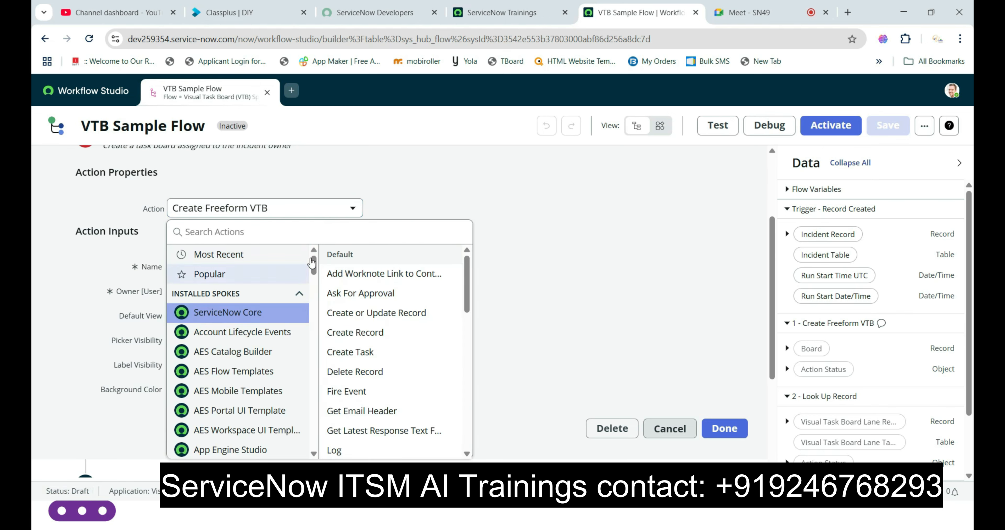
{"action": "left_click", "coordinate": [405, 197]}
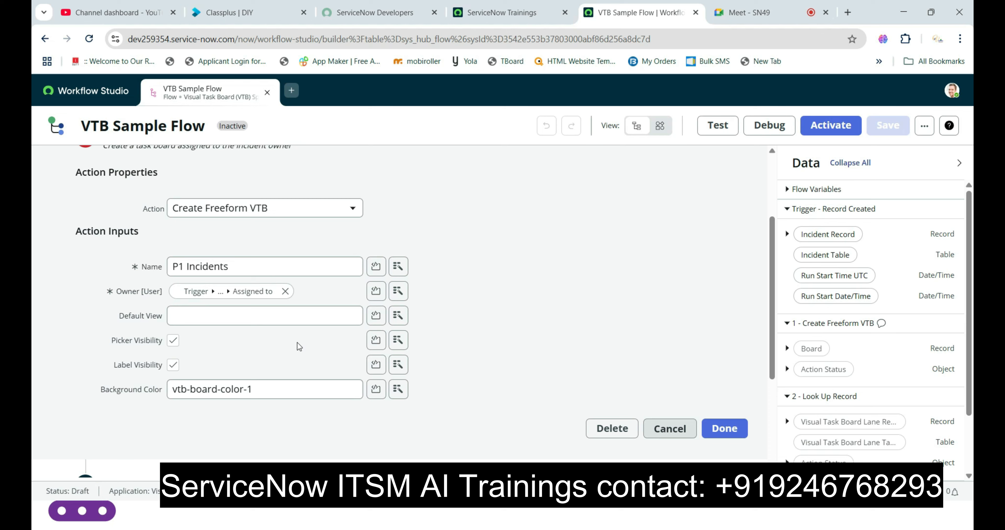
{"action": "scroll", "coordinate": [296, 342], "scroll_direction": "down", "scroll_amount": 3}
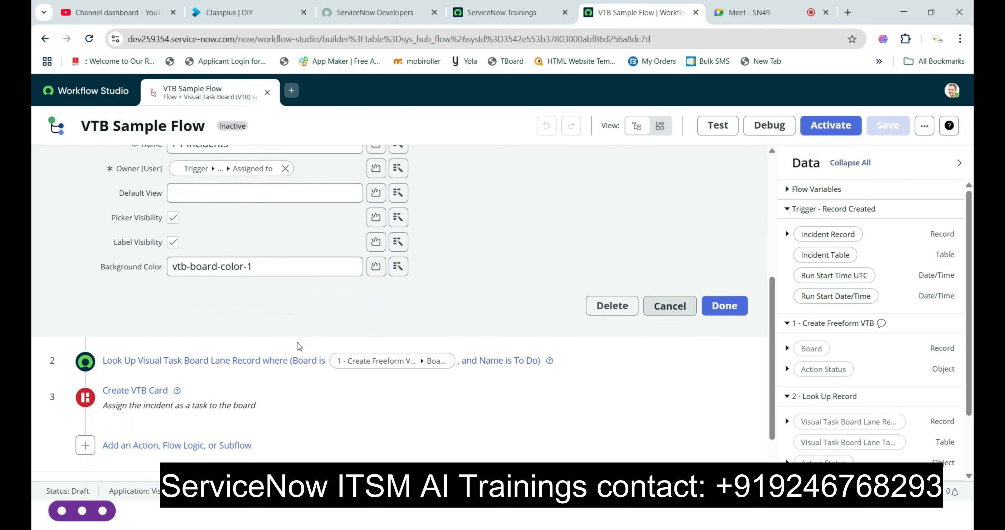
{"action": "left_click", "coordinate": [722, 306]}
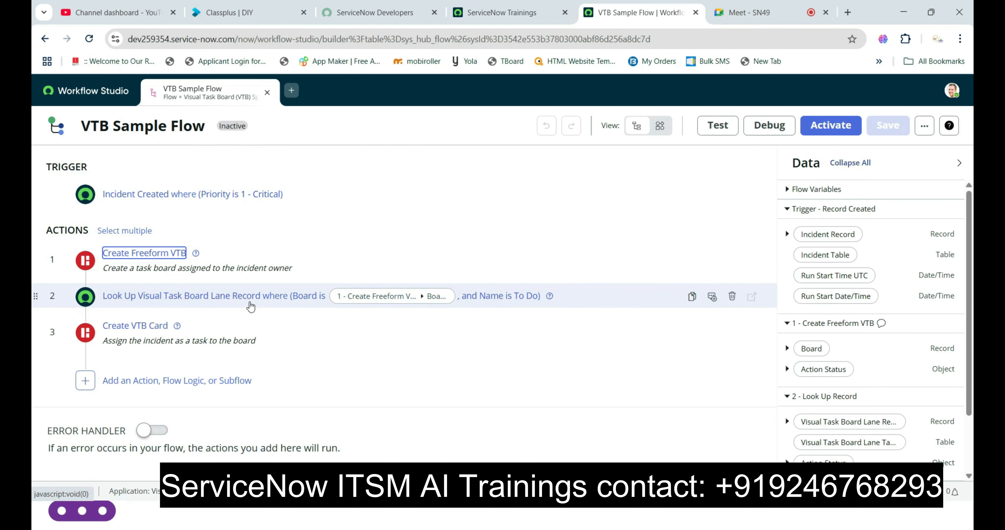
- Review the properties and inputs of the Look Up Visual Task Board Lane Record and Create VTB Card actions
{"action": "left_click", "coordinate": [81, 297]}
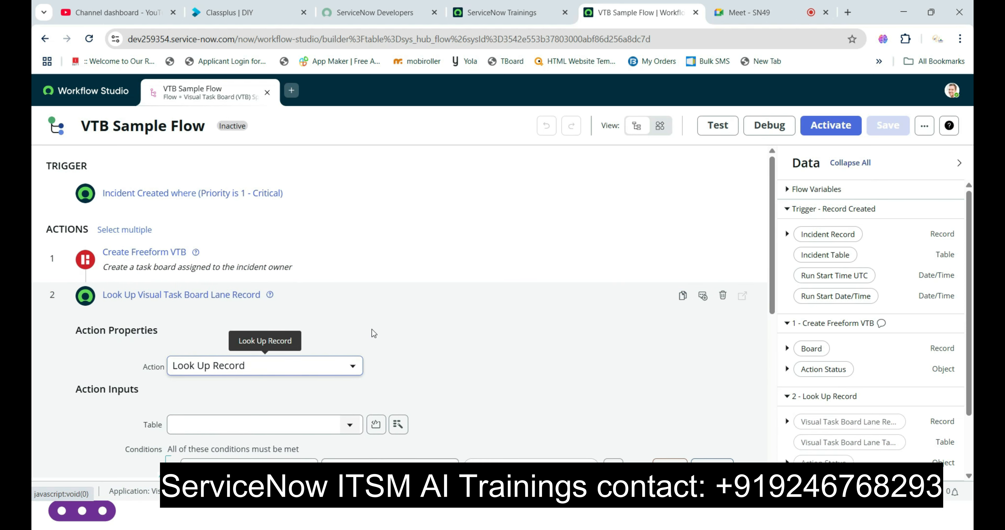
{"action": "scroll", "coordinate": [371, 328], "scroll_direction": "down", "scroll_amount": 1}
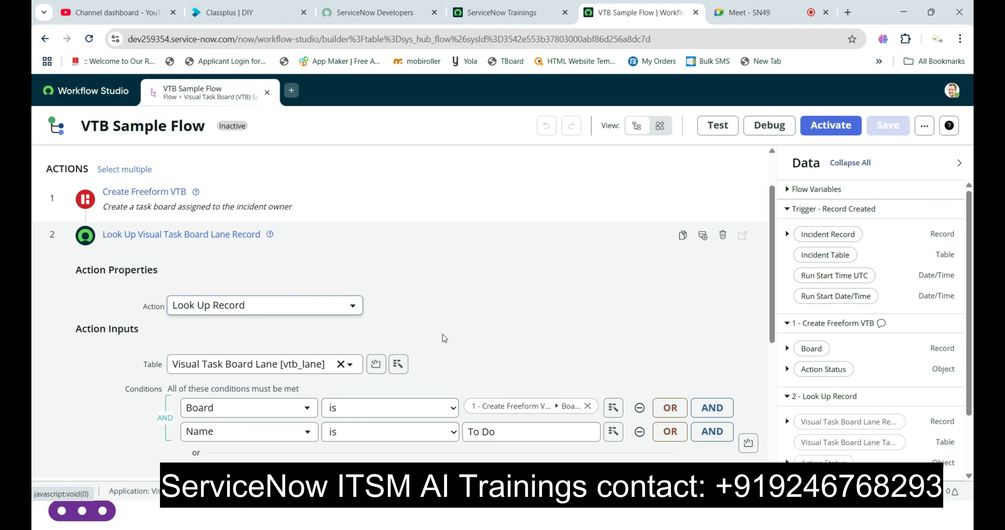
{"action": "scroll", "coordinate": [441, 334], "scroll_direction": "down", "scroll_amount": 4}
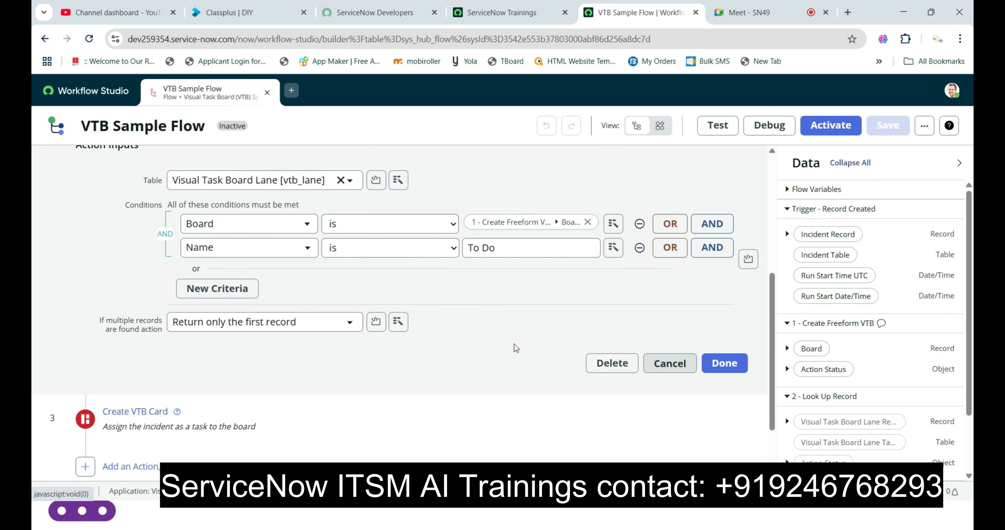
{"action": "left_click", "coordinate": [724, 362]}
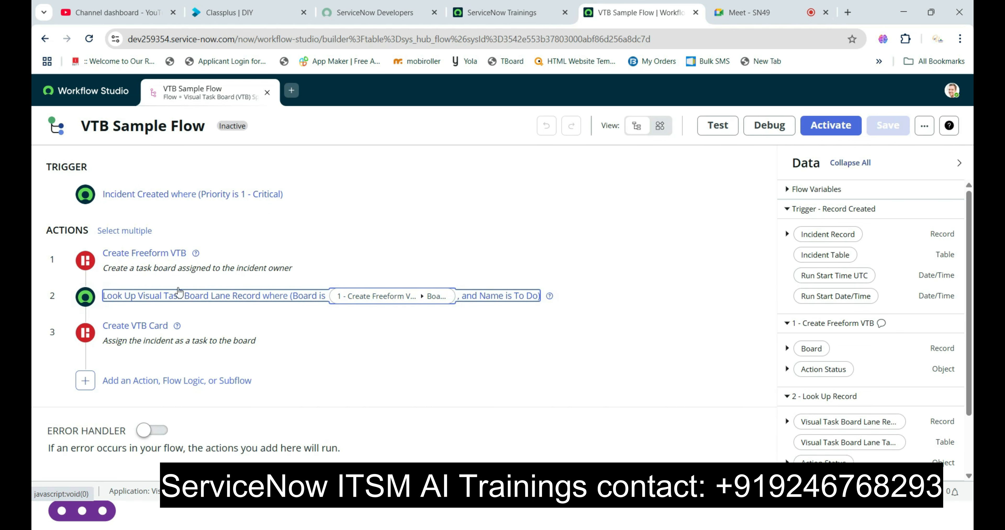
{"action": "left_click", "coordinate": [146, 343]}
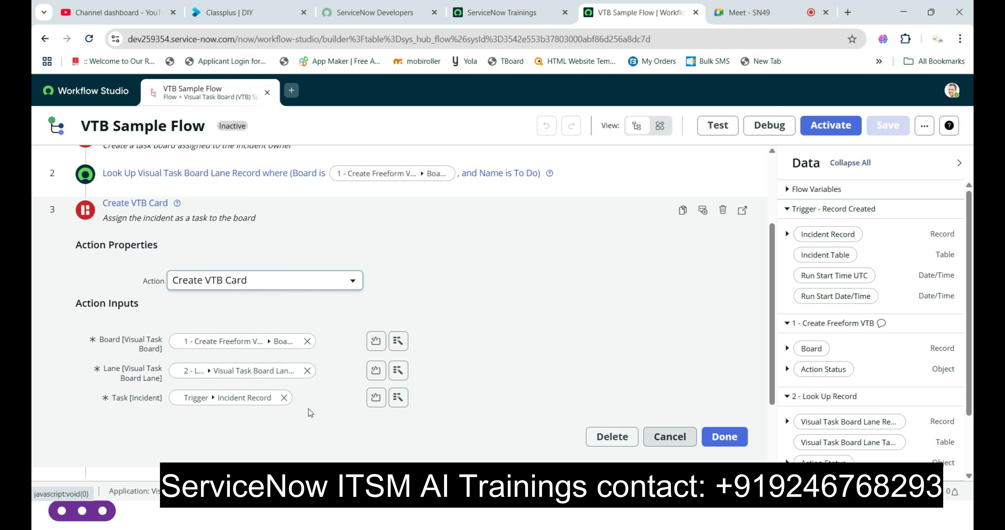
{"action": "left_click", "coordinate": [724, 436]}
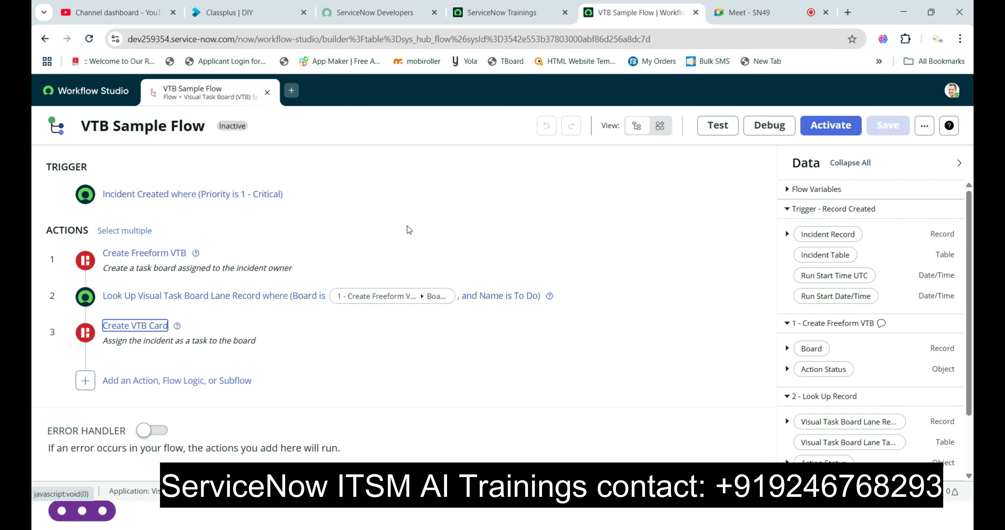
- Switch to the main ServiceNow instance and open the complete incident table list with incident.LIST
{"action": "left_click", "coordinate": [473, 16]}
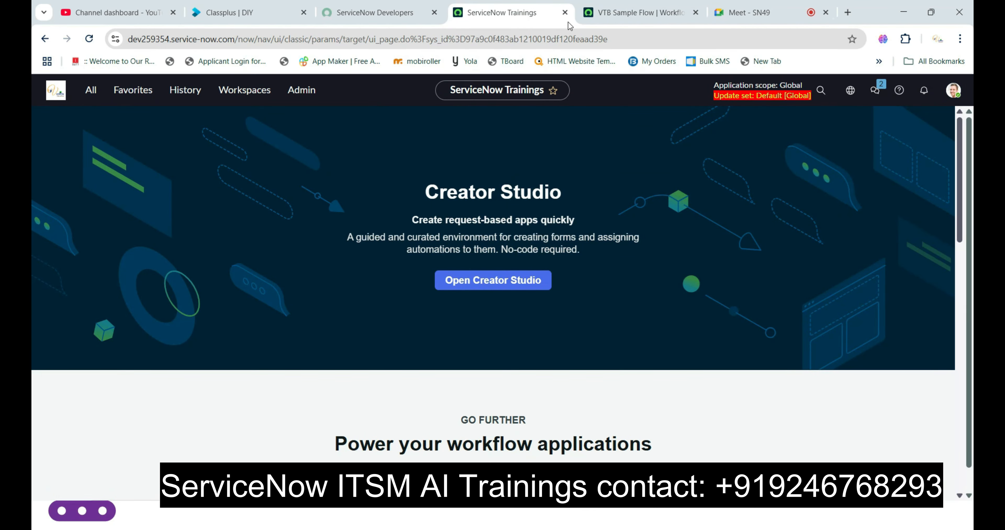
{"action": "left_click", "coordinate": [611, 18]}
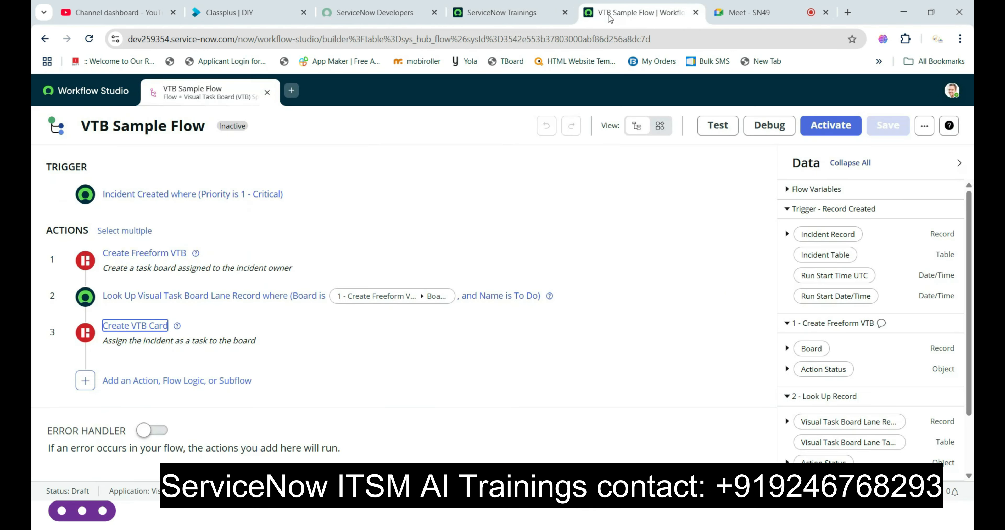
{"action": "left_click", "coordinate": [521, 13]}
{"action": "left_click", "coordinate": [91, 90]}
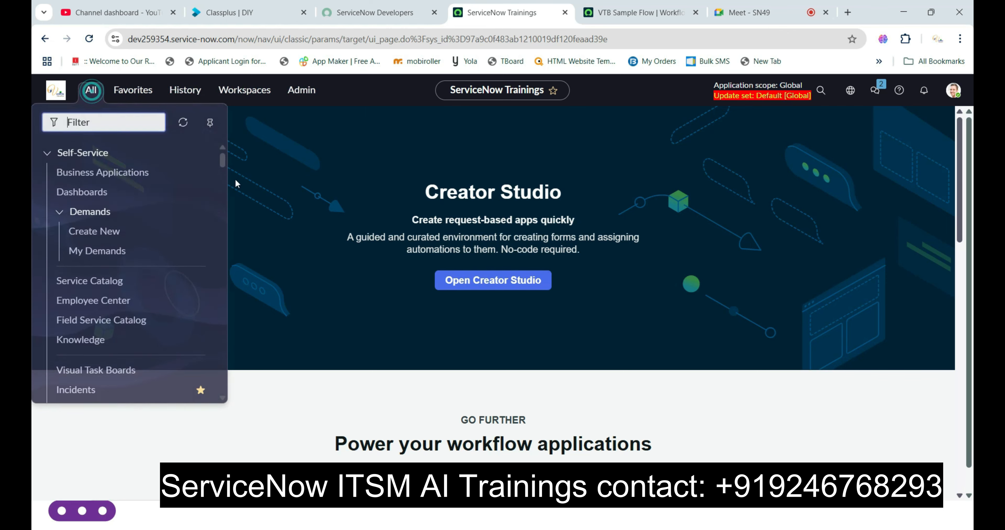
{"action": "type", "text": "inc"}
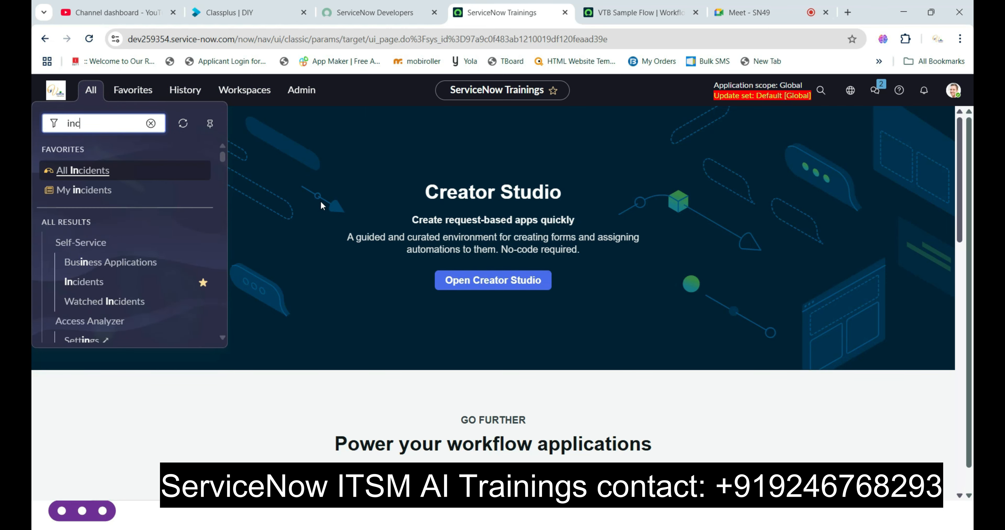
{"action": "type", "text": "ident"}
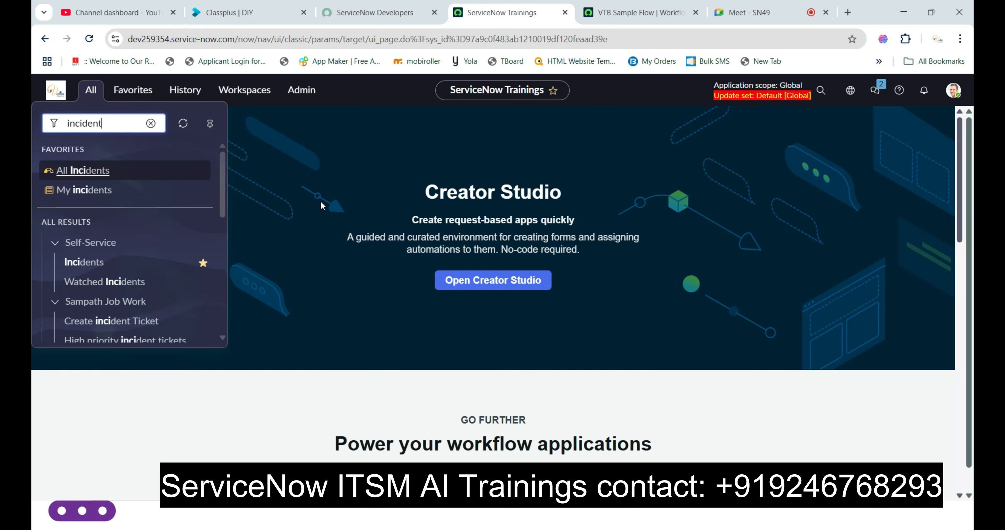
{"action": "type", "text": ".LIST"}
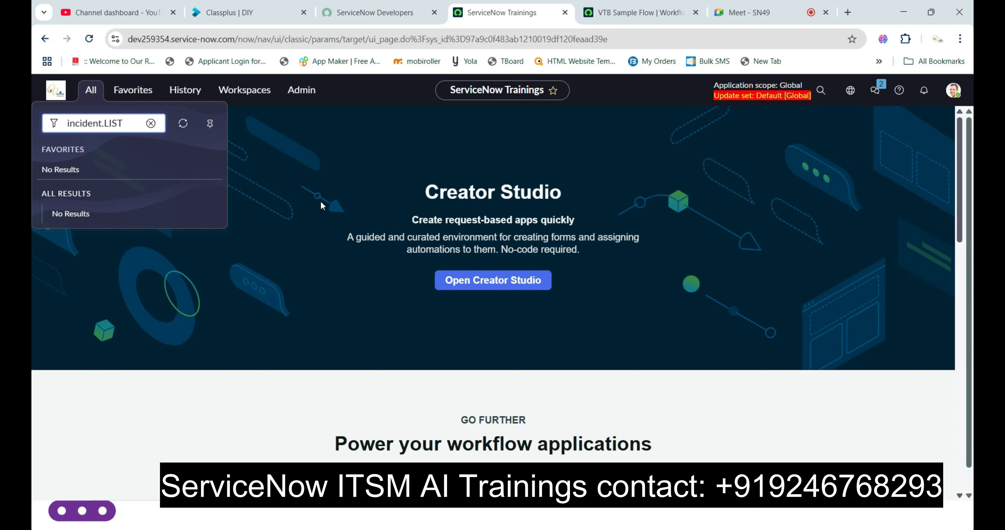
{"action": "key", "text": "Return"}
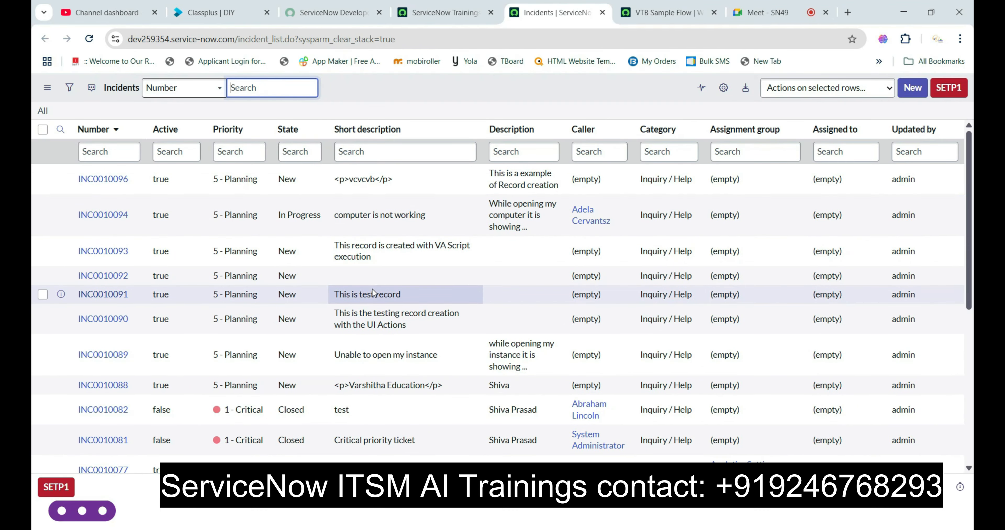
- Filter the incident list to priority 1 - Critical records whose assignee name starts with itil
{"action": "right_click", "coordinate": [268, 409]}
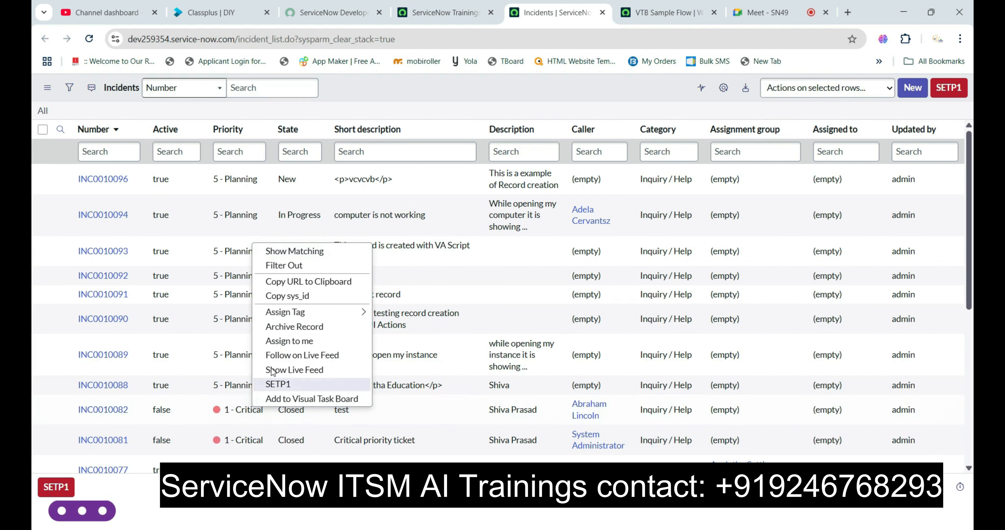
{"action": "left_click", "coordinate": [300, 256]}
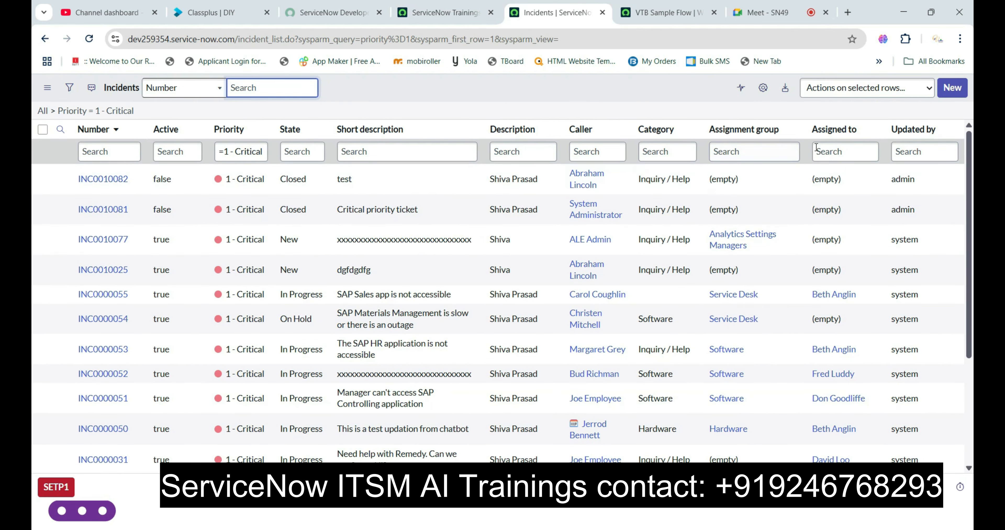
{"action": "left_click", "coordinate": [825, 152]}
{"action": "type", "text": "iti"}
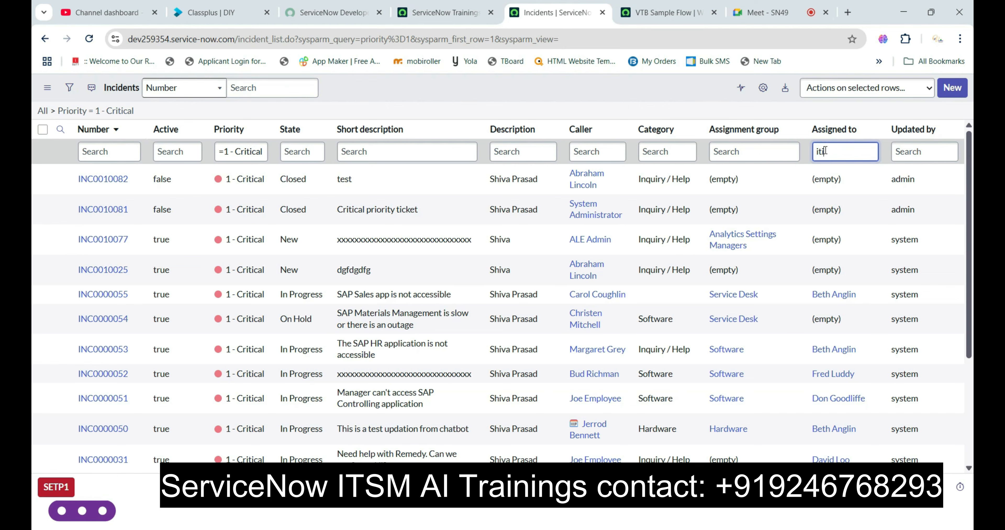
{"action": "type", "text": "l"}
{"action": "key", "text": "Return"}
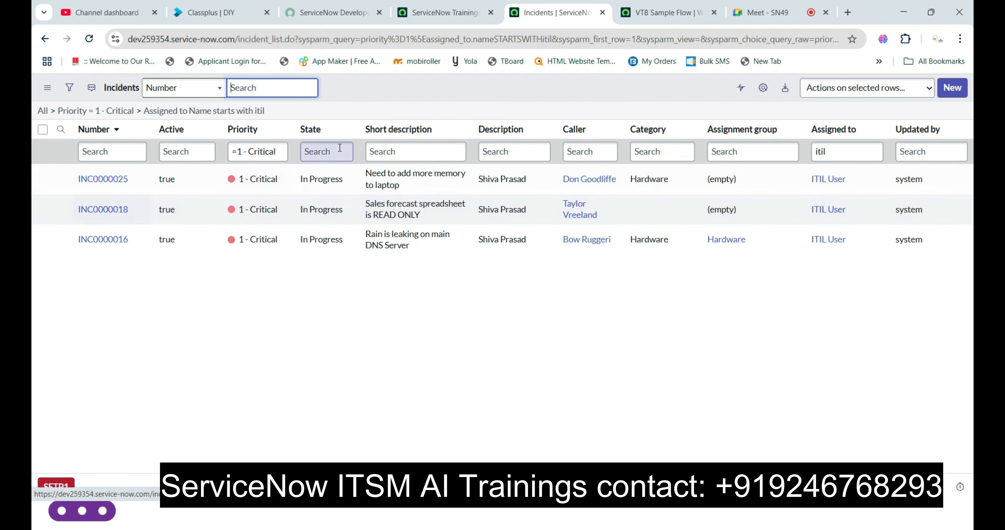
- Return to VTB Sample Flow and run its test with INC0000018 as the incident record
{"action": "left_click", "coordinate": [652, 17]}
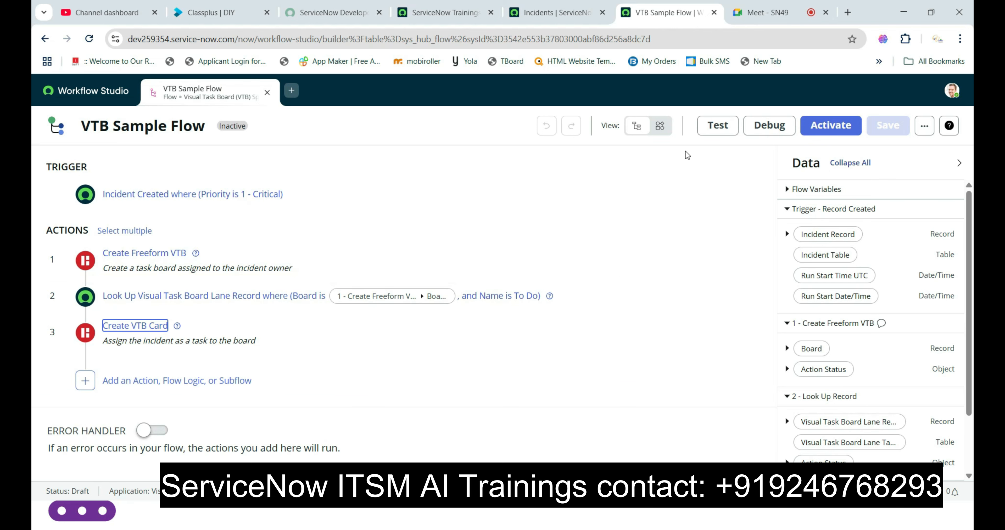
{"action": "left_click", "coordinate": [721, 126]}
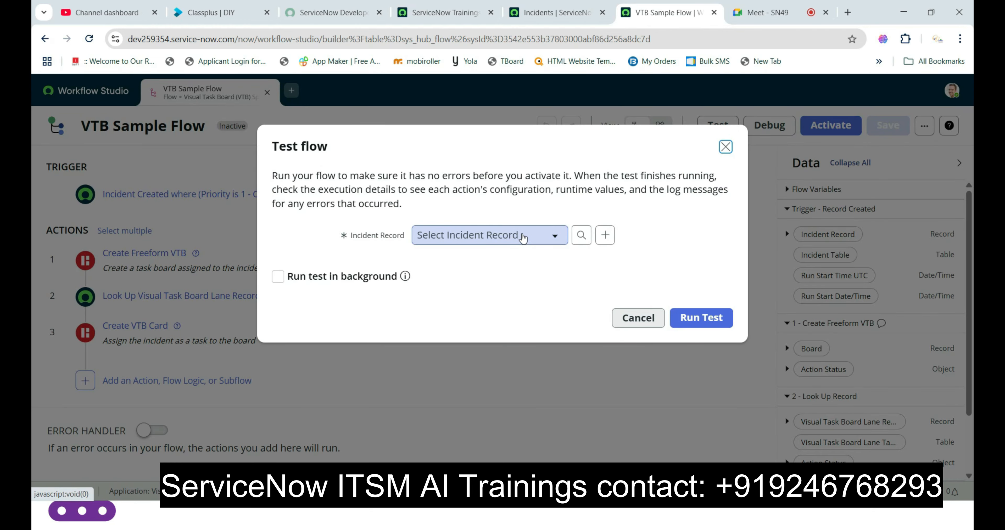
{"action": "left_click", "coordinate": [523, 237]}
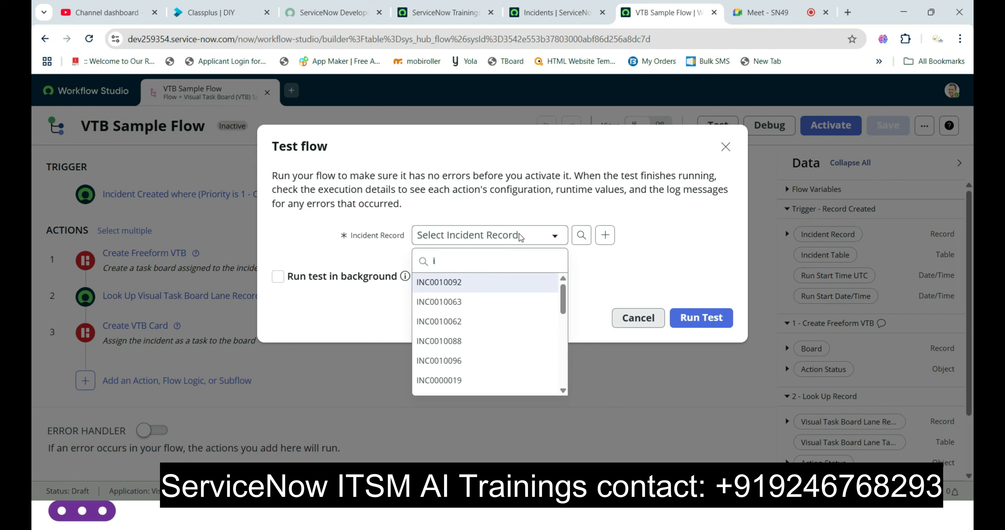
{"action": "type", "text": "inc0"}
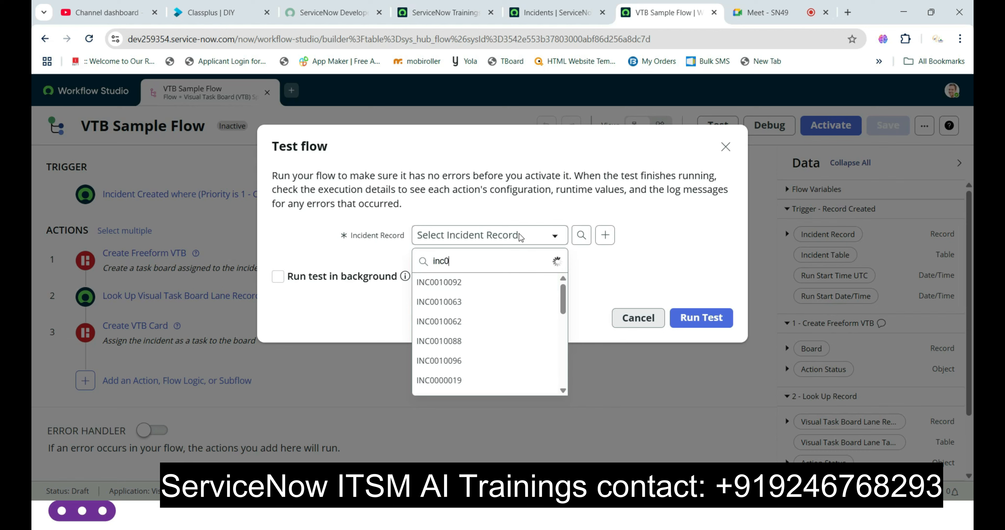
{"action": "type", "text": "0000"}
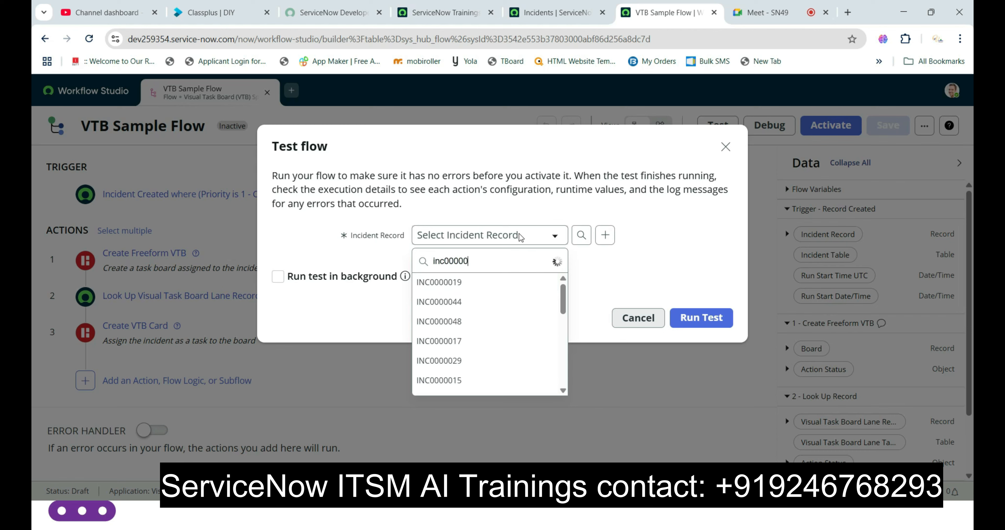
{"action": "type", "text": "18"}
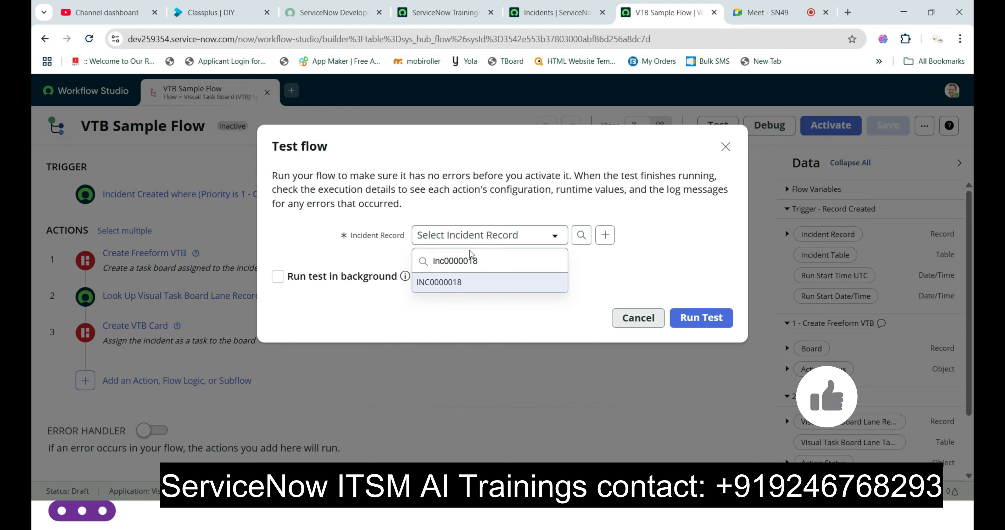
{"action": "left_click", "coordinate": [456, 284]}
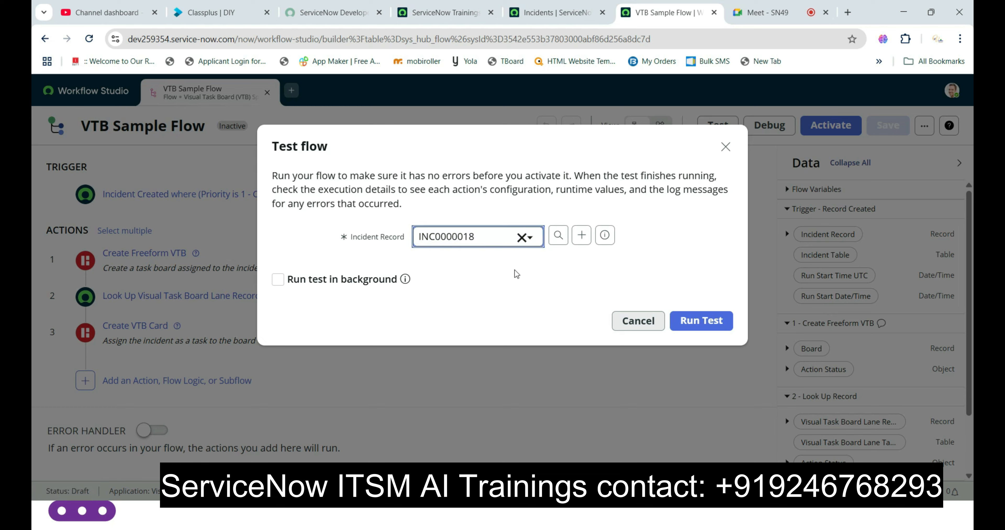
{"action": "left_click", "coordinate": [713, 320]}
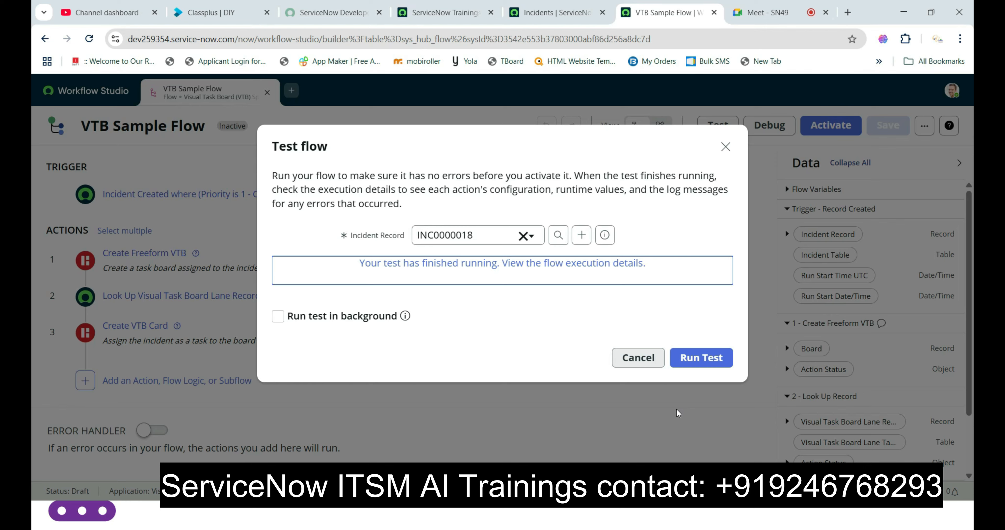
- Close the Test flow dialog, switch to the main ServiceNow instance and reload its page
{"action": "left_click", "coordinate": [647, 355]}
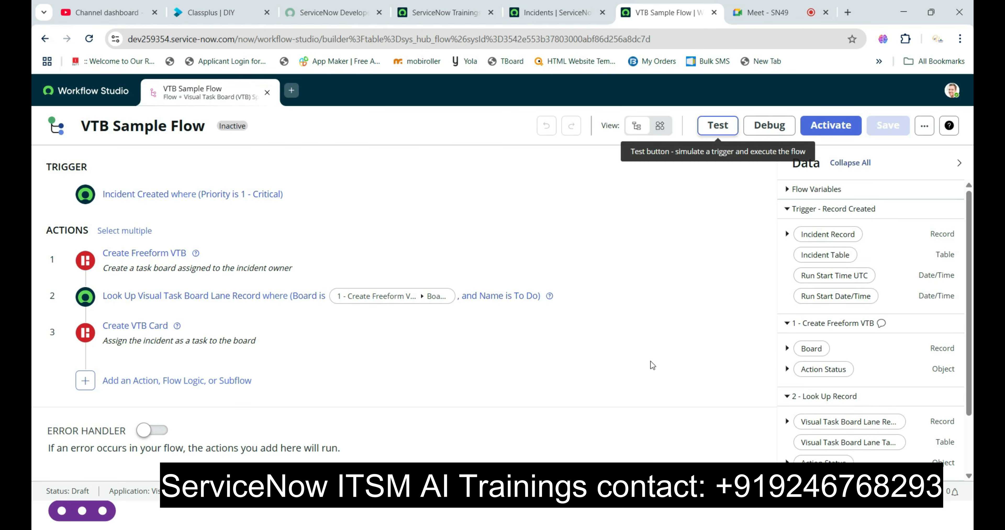
{"action": "left_click", "coordinate": [558, 12]}
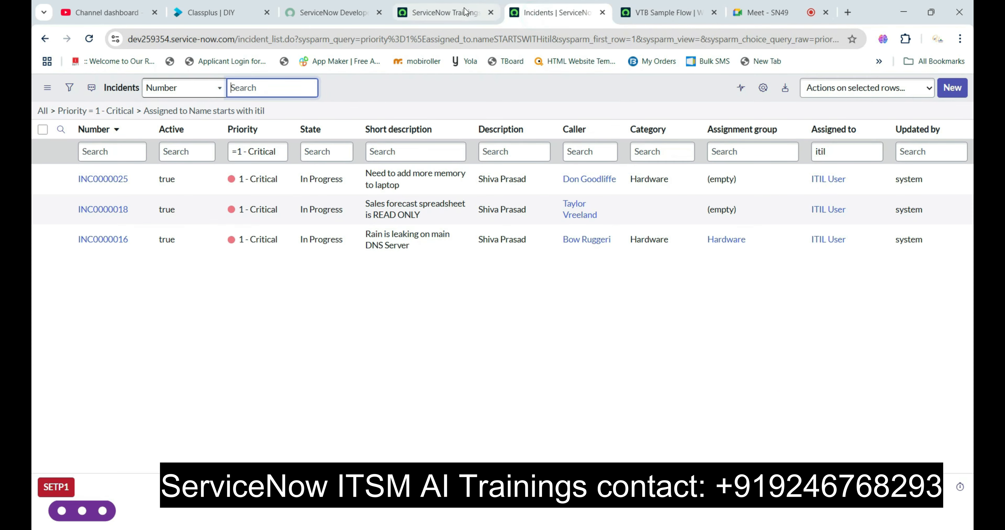
{"action": "left_click", "coordinate": [444, 12]}
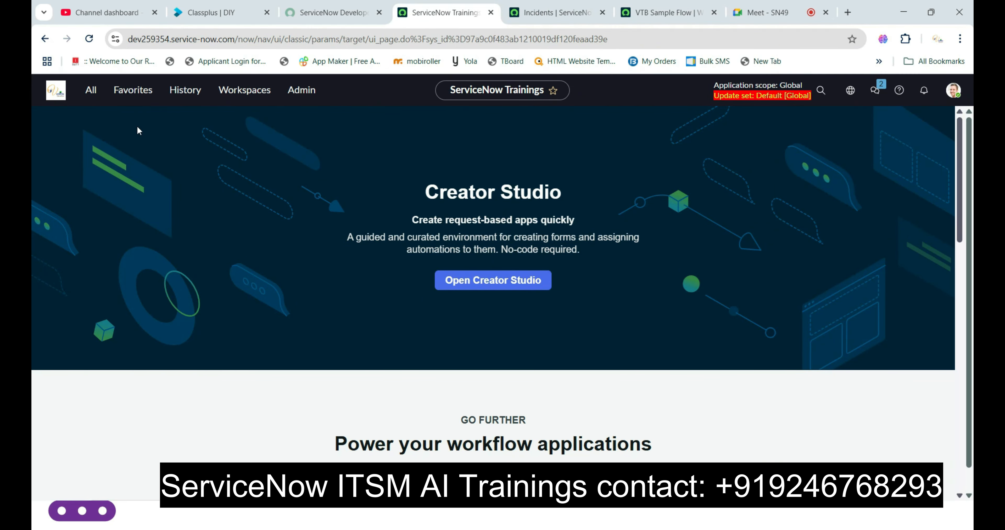
{"action": "left_click", "coordinate": [89, 38]}
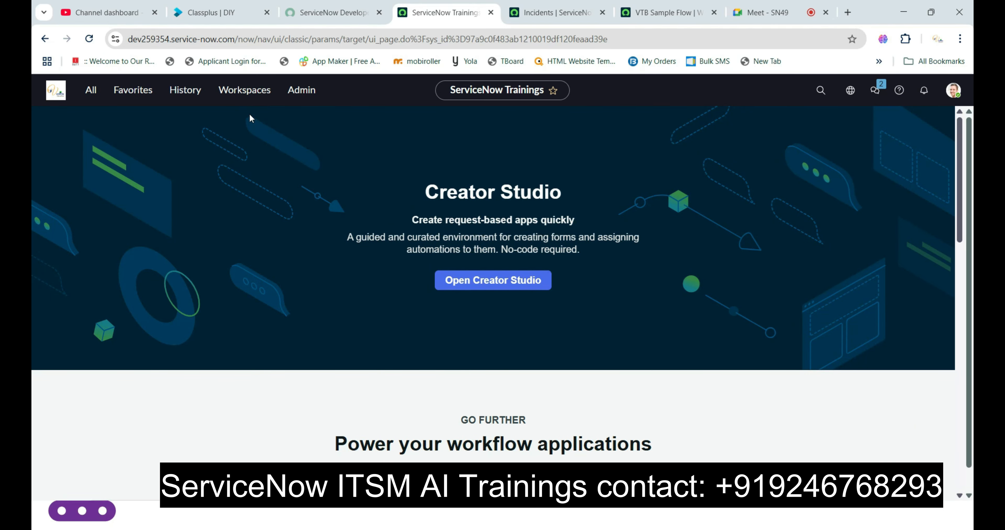
- Impersonate ITIL User and open that account's Visual Task Boards from the Self-Service application
{"action": "left_click", "coordinate": [953, 91]}
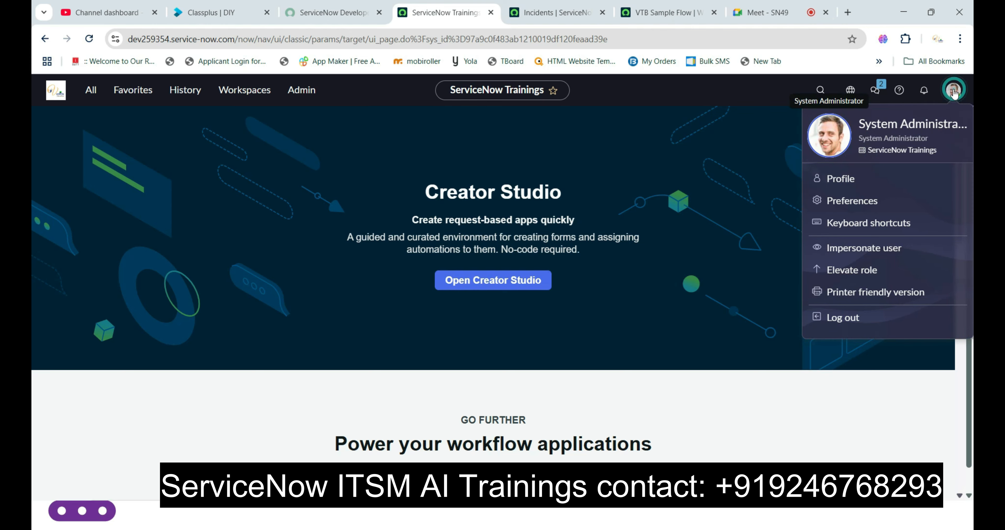
{"action": "left_click", "coordinate": [858, 254]}
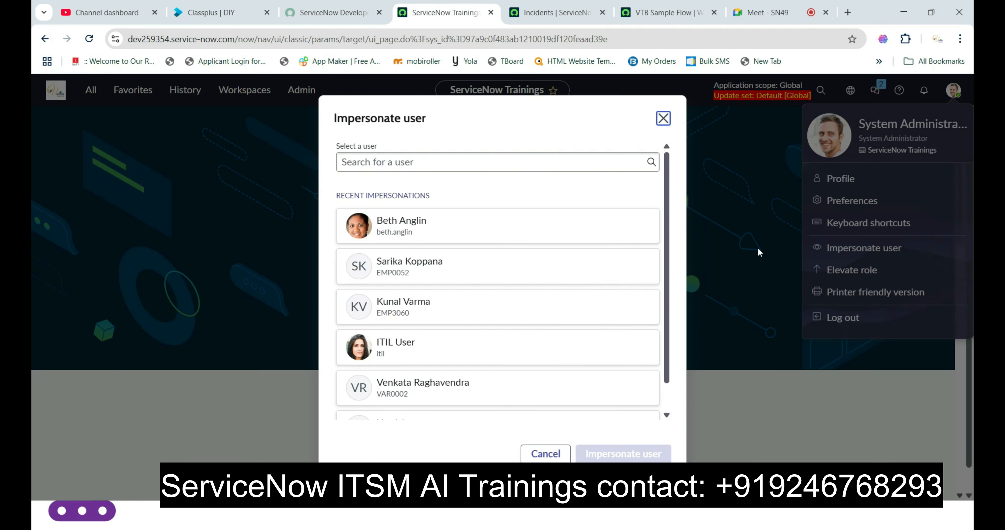
{"action": "left_click", "coordinate": [439, 341]}
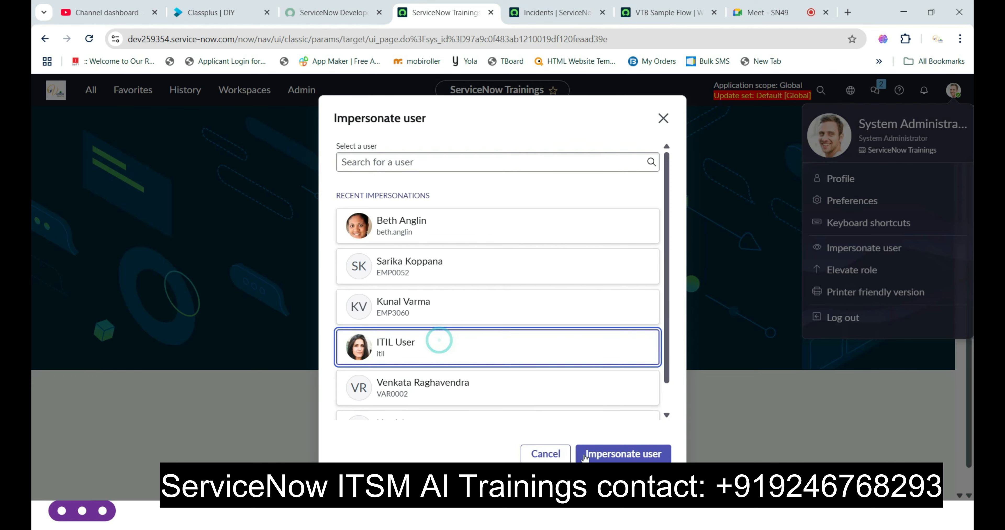
{"action": "left_click", "coordinate": [616, 457]}
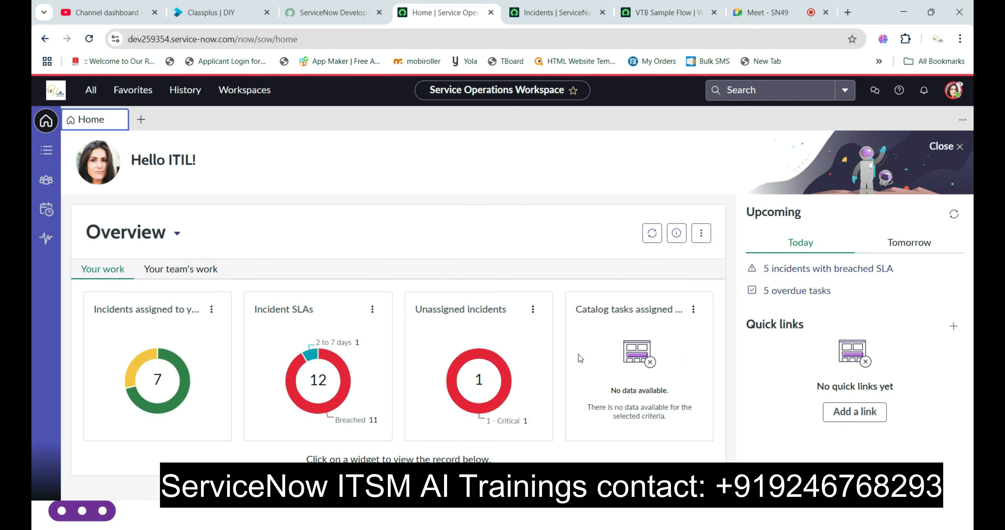
{"action": "left_click", "coordinate": [89, 90]}
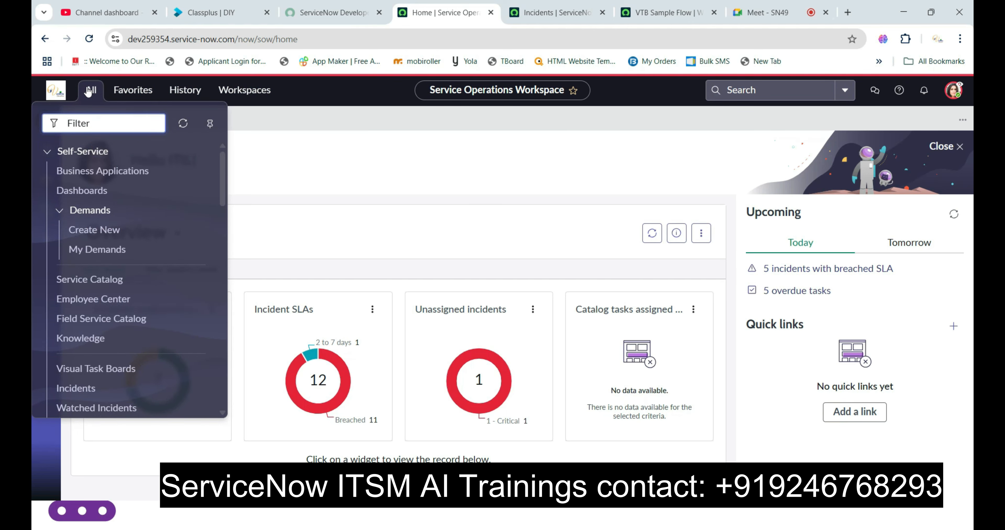
{"action": "left_click", "coordinate": [93, 371]}
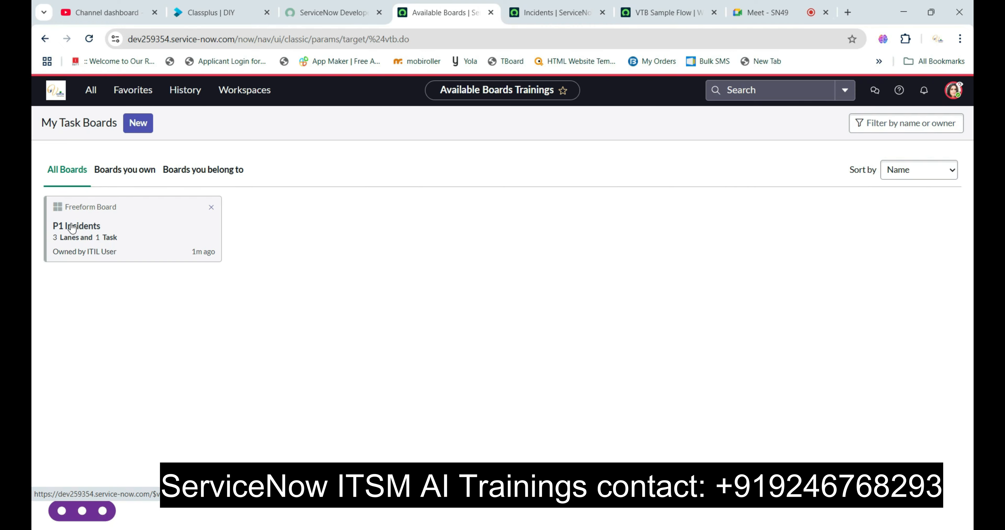
- Compare the Create Freeform VTB action's name and owner inputs with the filtered critical incidents and the P1 Incidents board
{"action": "left_click", "coordinate": [663, 12]}
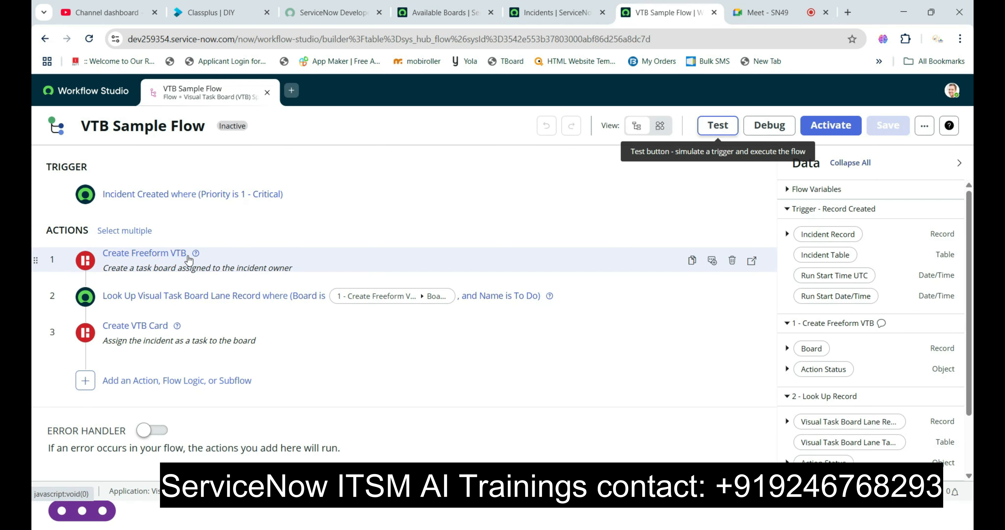
{"action": "left_click", "coordinate": [85, 261]}
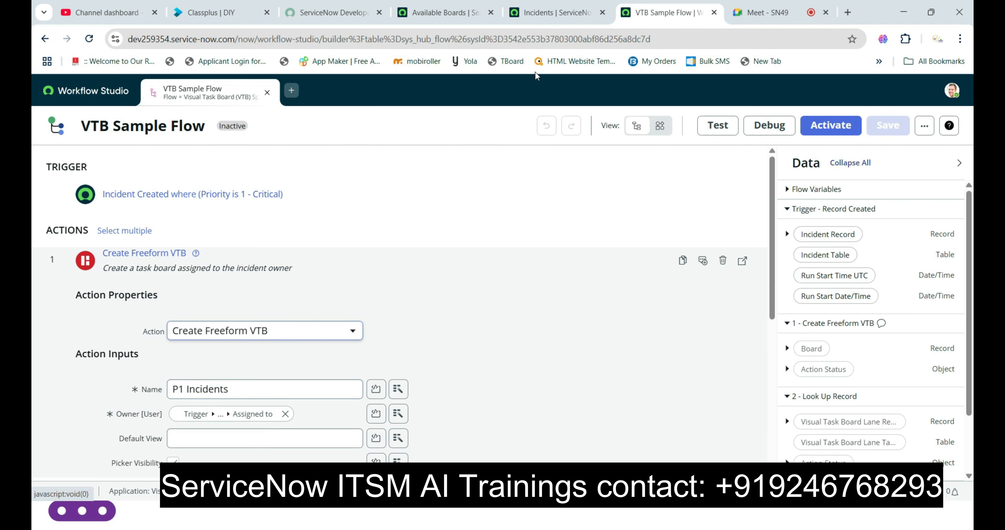
{"action": "left_click", "coordinate": [573, 13]}
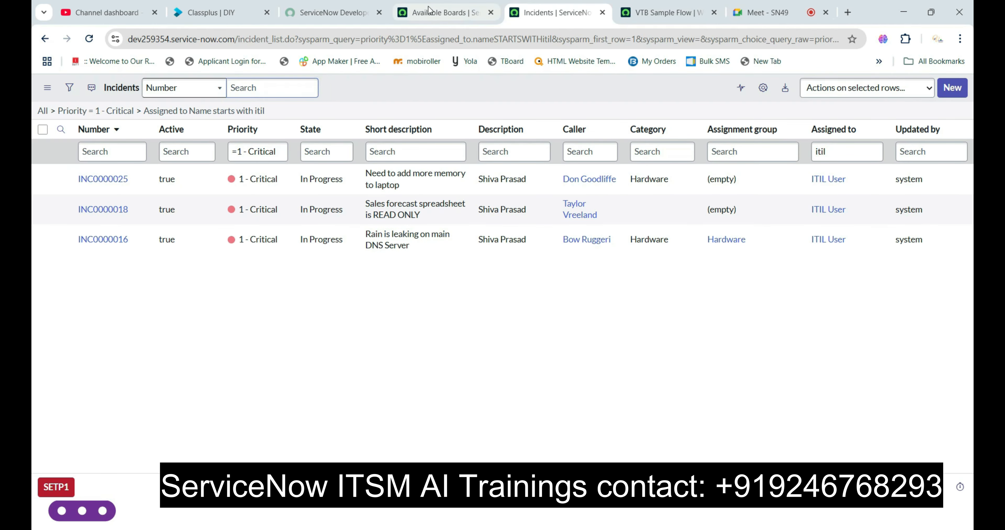
{"action": "left_click", "coordinate": [480, 13]}
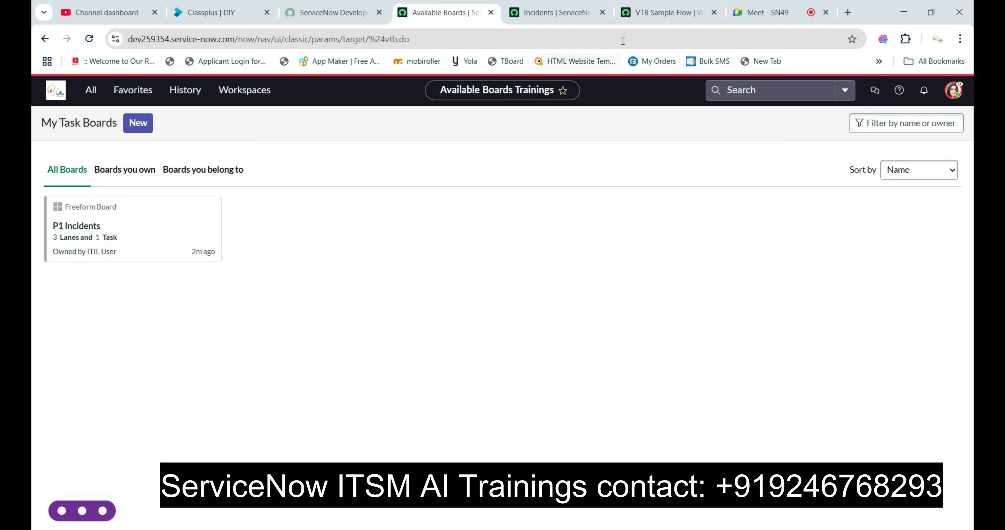
{"action": "left_click", "coordinate": [650, 9]}
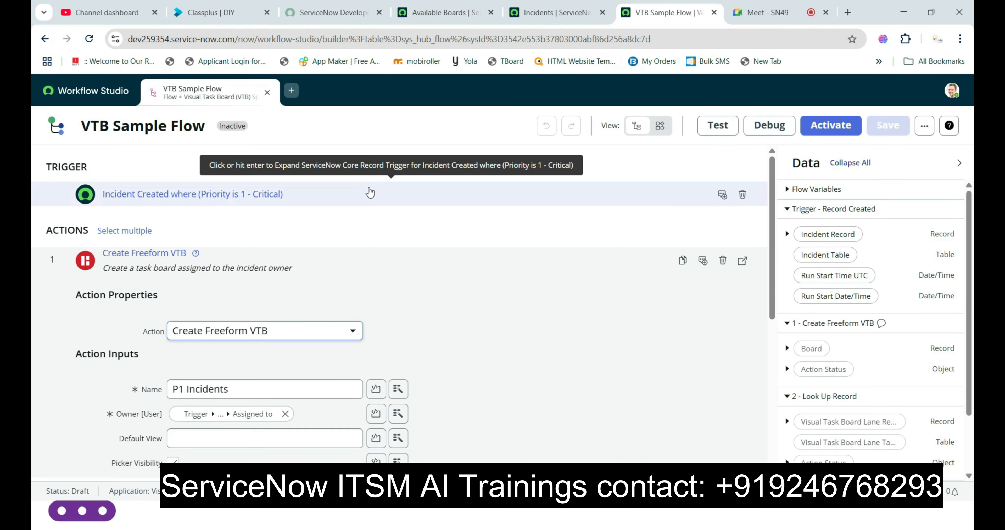